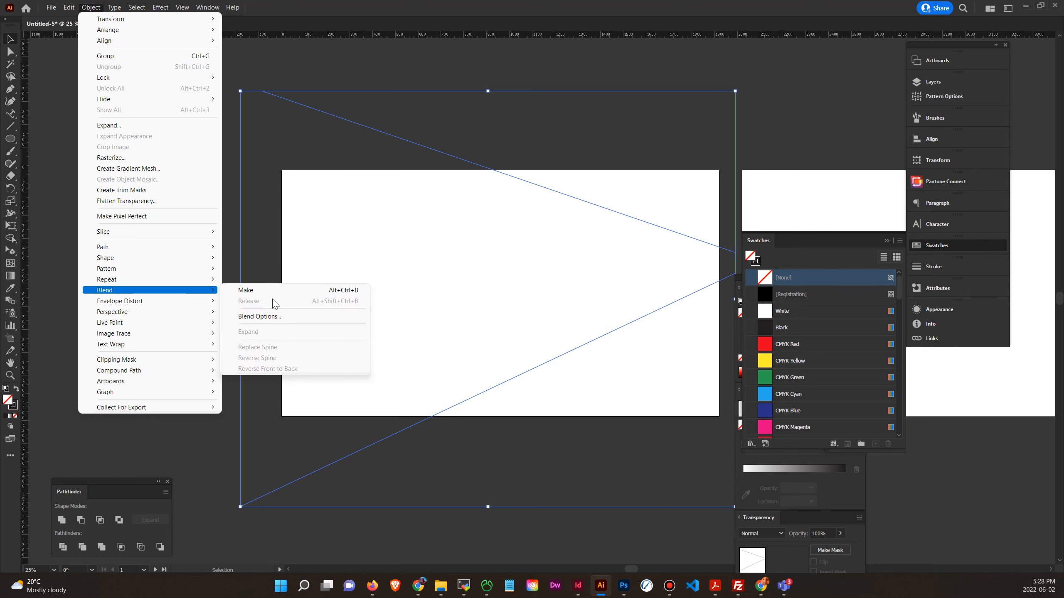
Blend the two converging straight lines across the first artboard into a fan of intermediate lines.
left_click(251, 291)
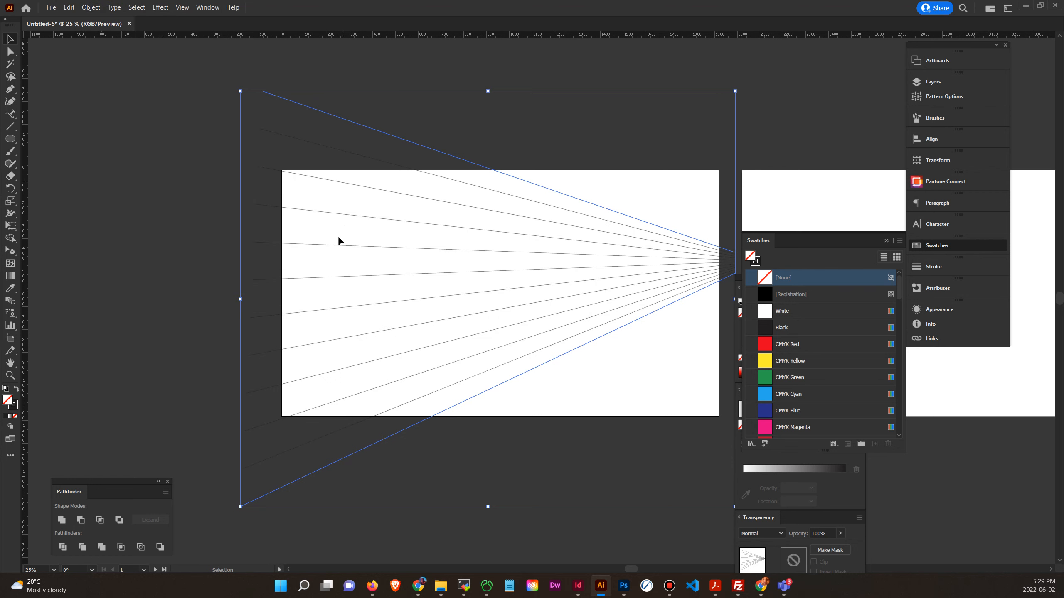
left_click_drag(536, 362, 376, 310)
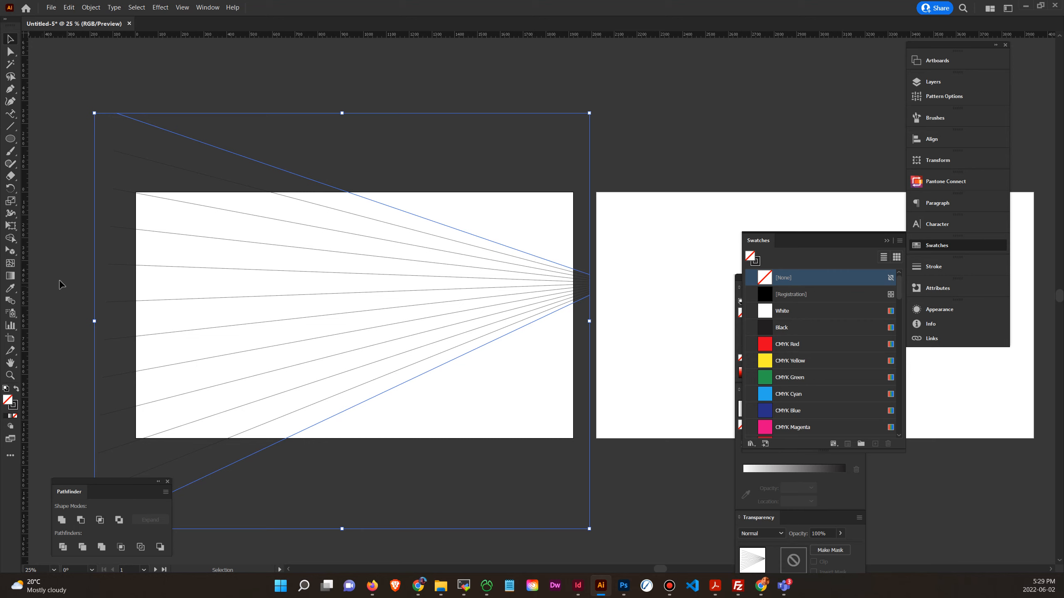
left_click(609, 232)
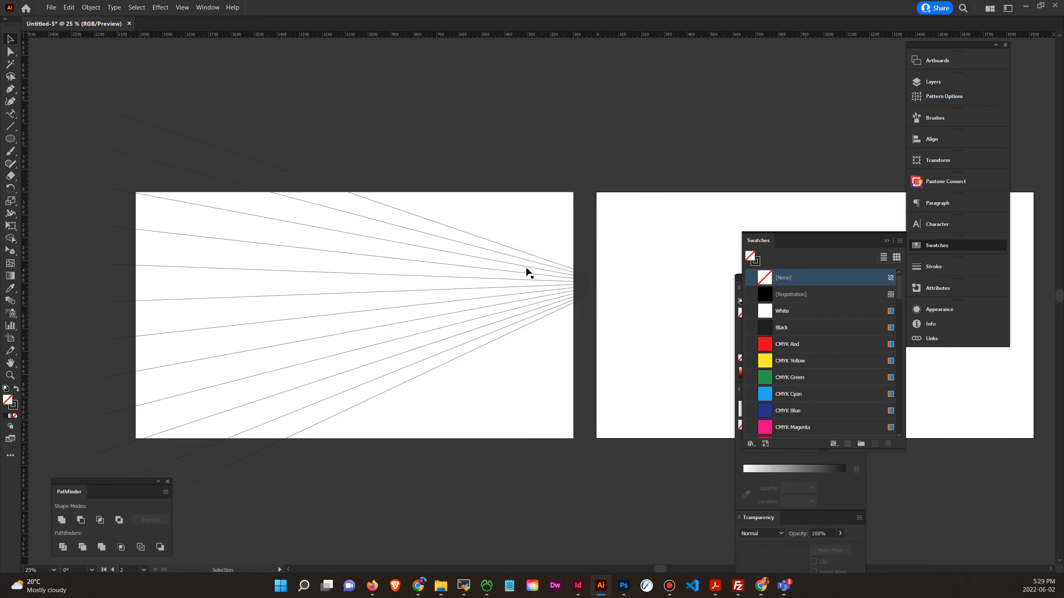
Try overlaying a copy of the line blend reflected about the vertical axis, and delete that copy.
left_click_drag(319, 133, 575, 299)
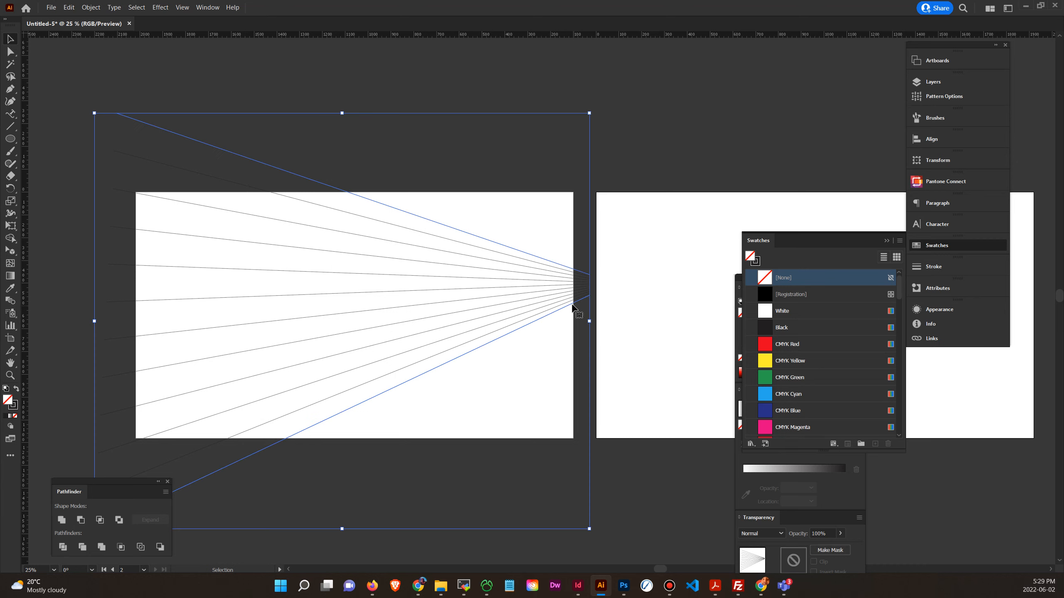
left_click(573, 306)
right_click(573, 305)
mouse_move(620, 413)
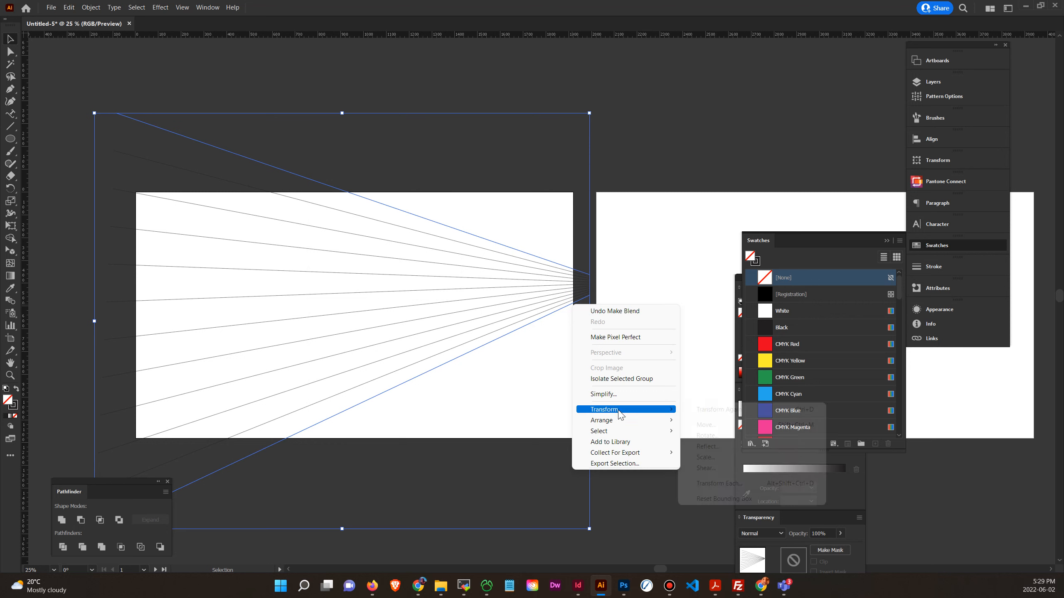
left_click(707, 447)
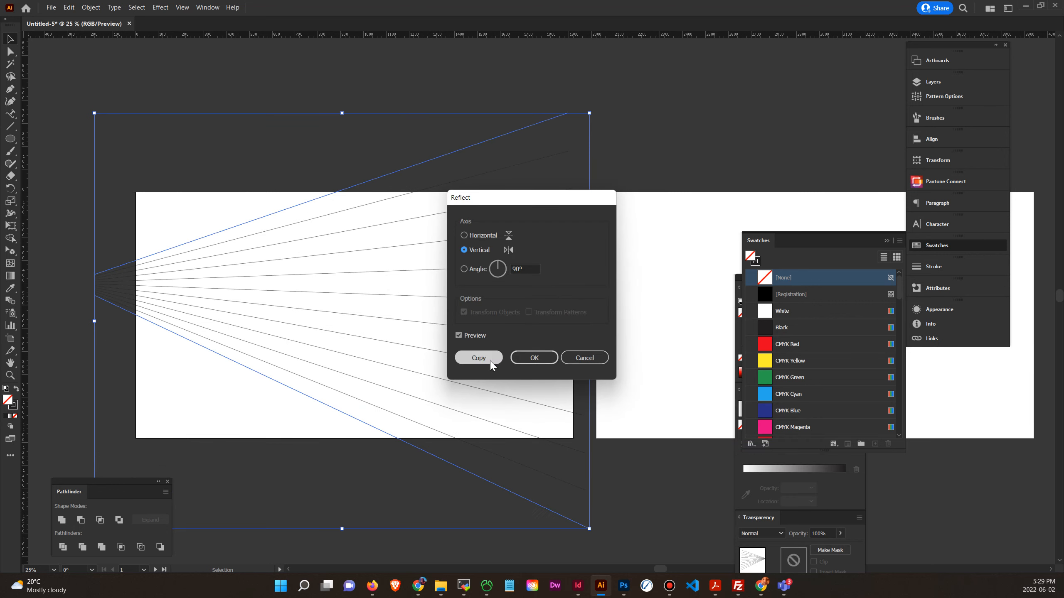
left_click(478, 358)
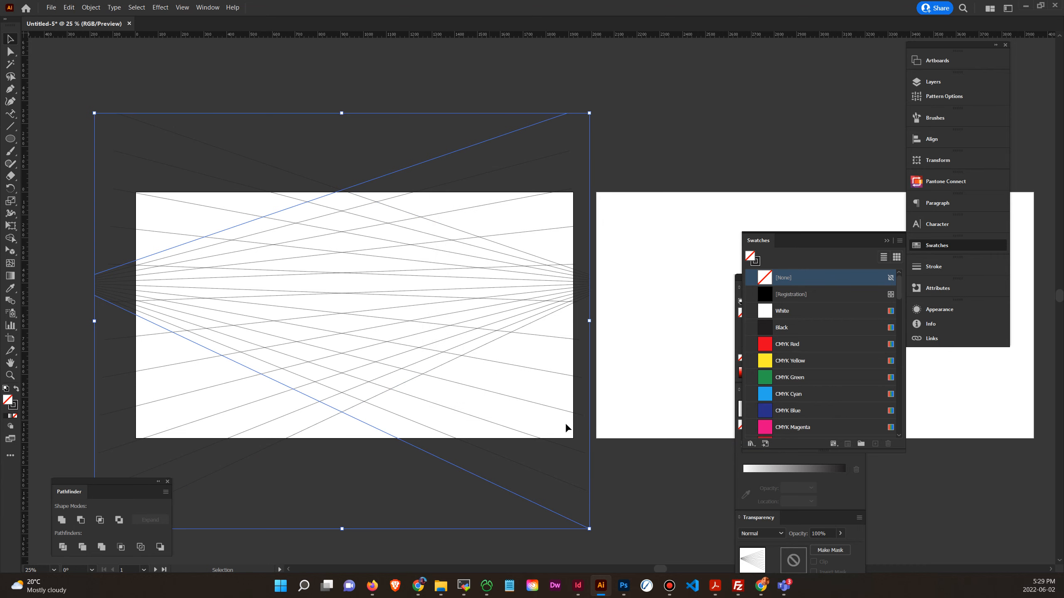
mouse_move(522, 435)
left_mouse_down()
mouse_move(480, 420)
mouse_move(456, 429)
mouse_move(531, 451)
left_mouse_up()
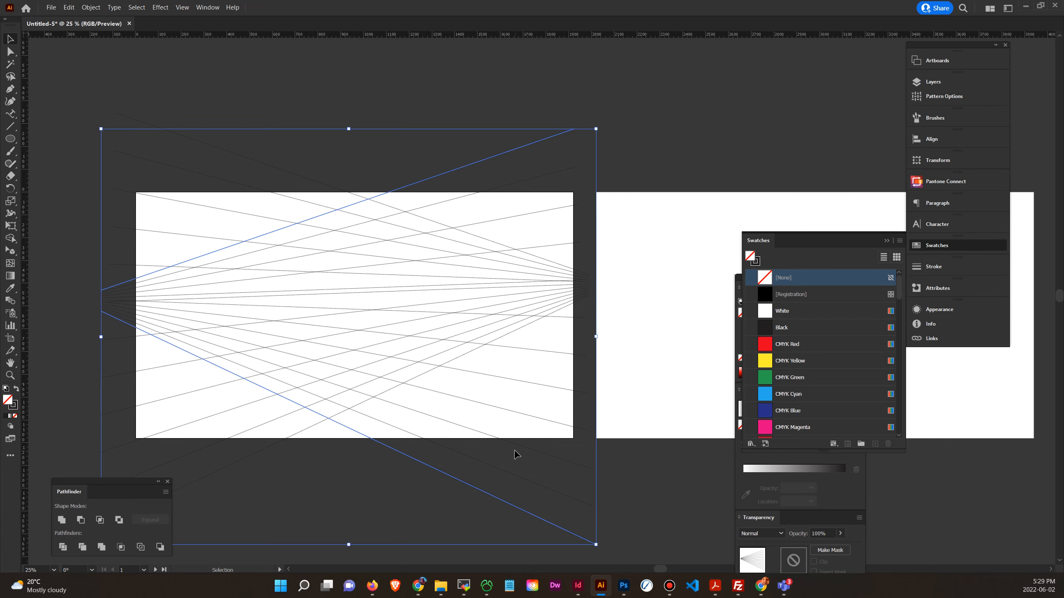
key("Delete")
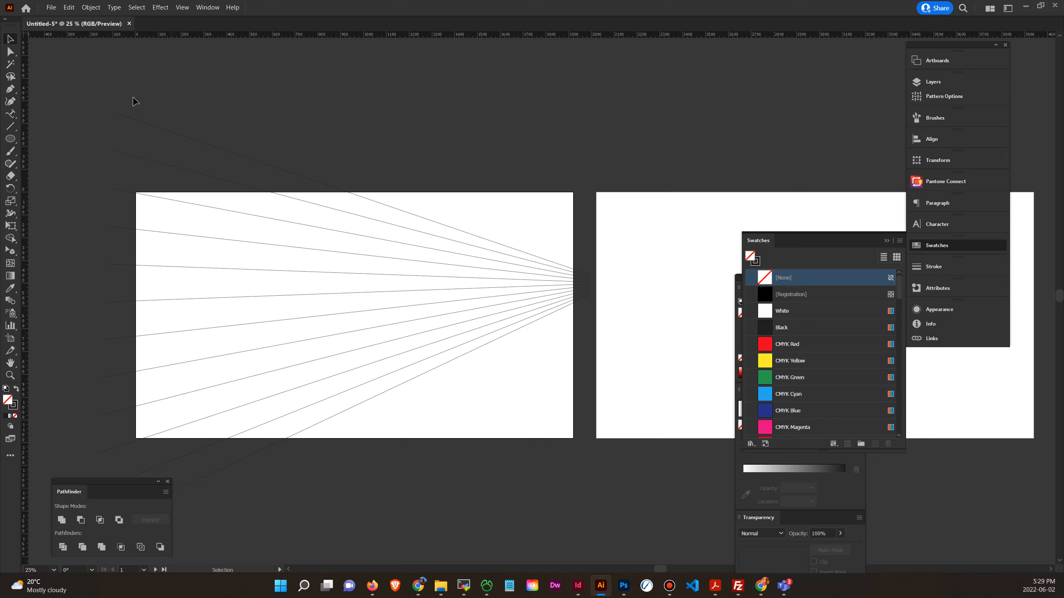
Expand the line blend on the first artboard into separate lines.
left_click_drag(184, 105, 546, 417)
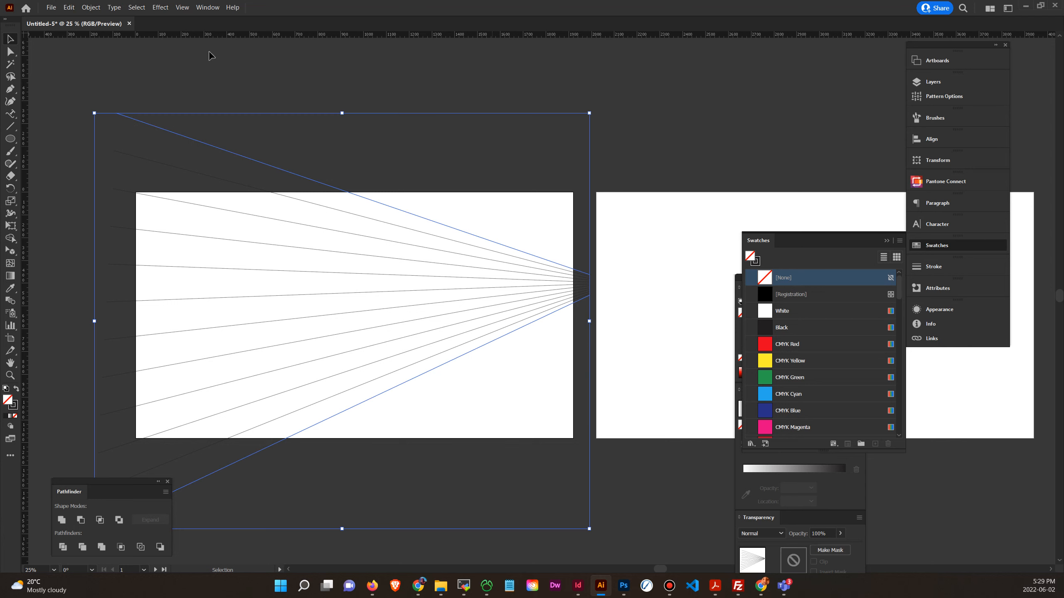
left_click(90, 8)
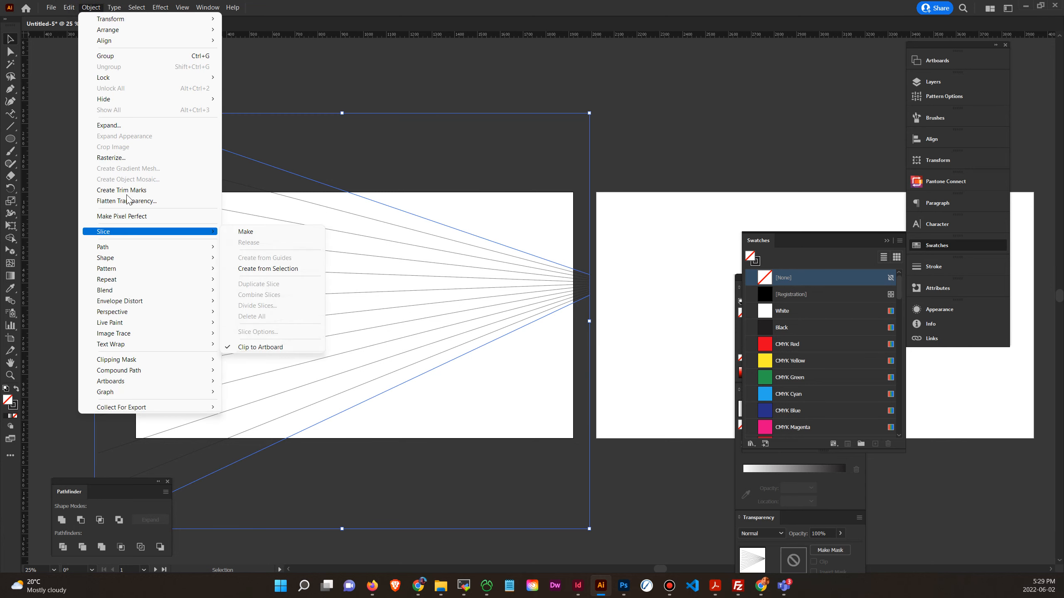
left_click(132, 128)
left_click(509, 354)
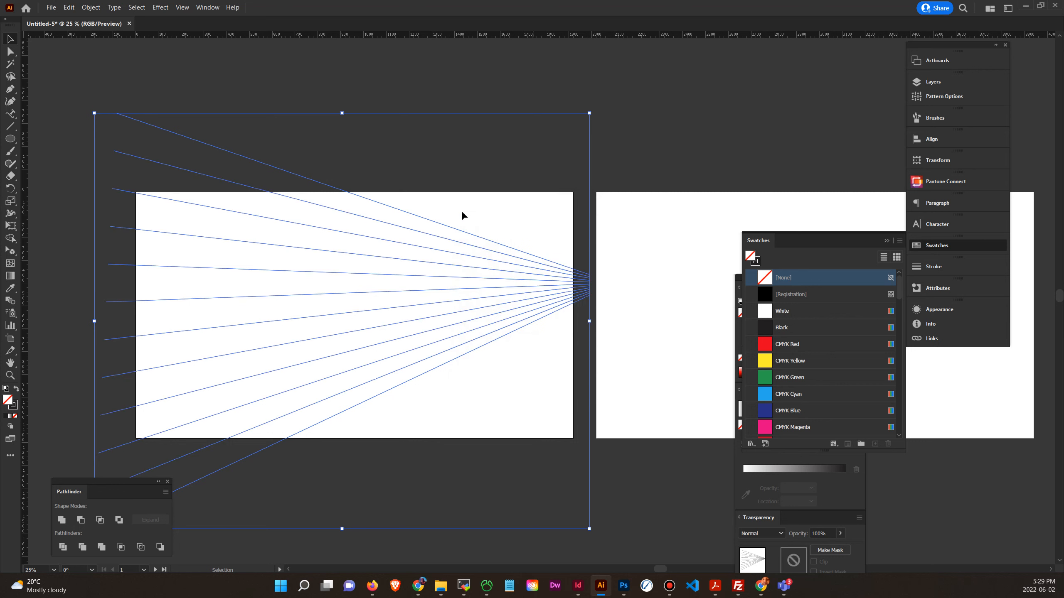
Convert the expanded fan of lines into guides.
left_click(182, 7)
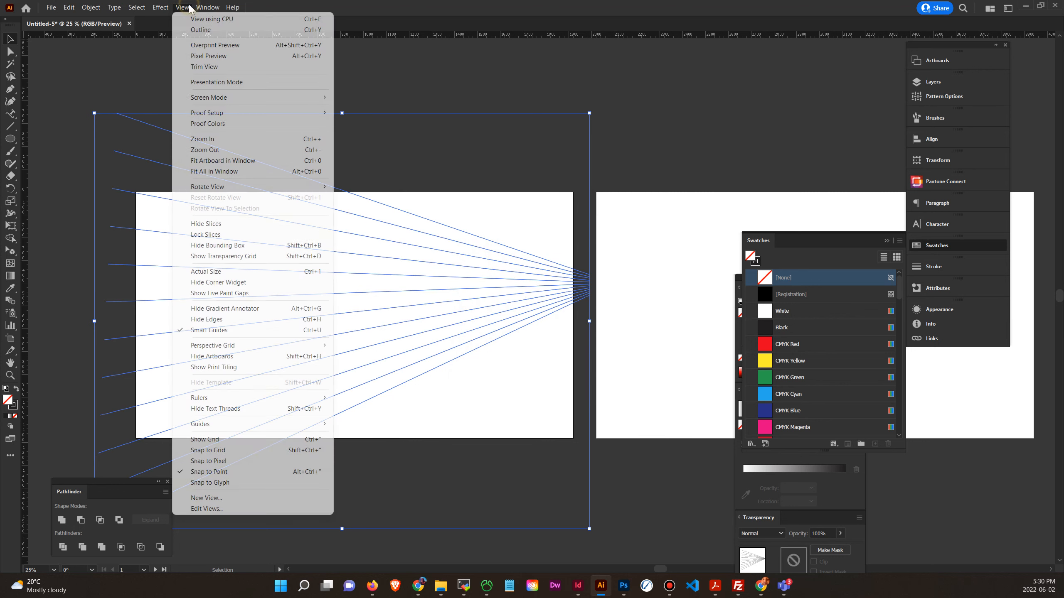
mouse_move(262, 423)
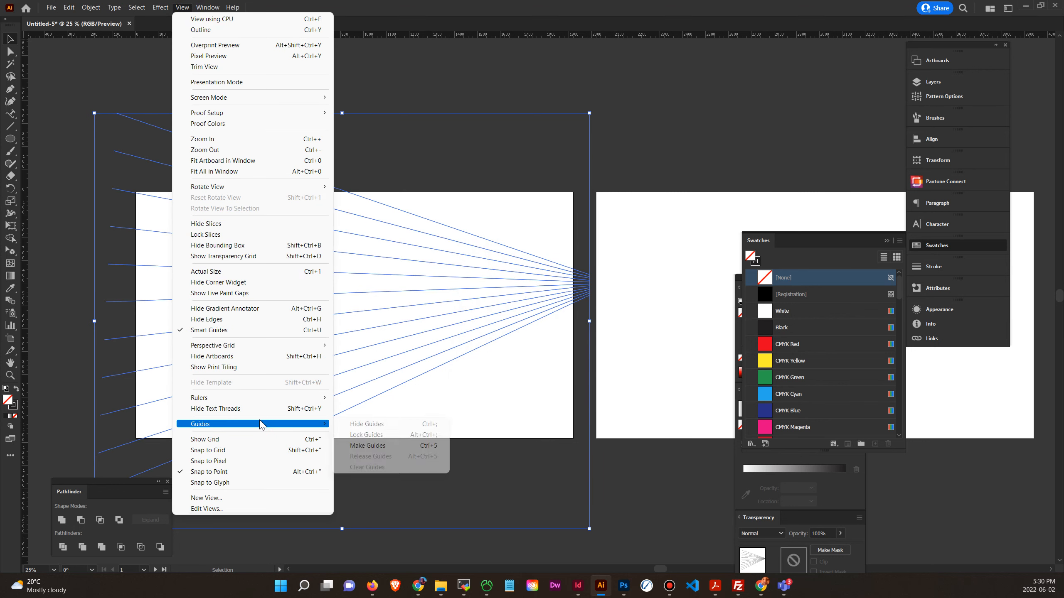
left_click(372, 449)
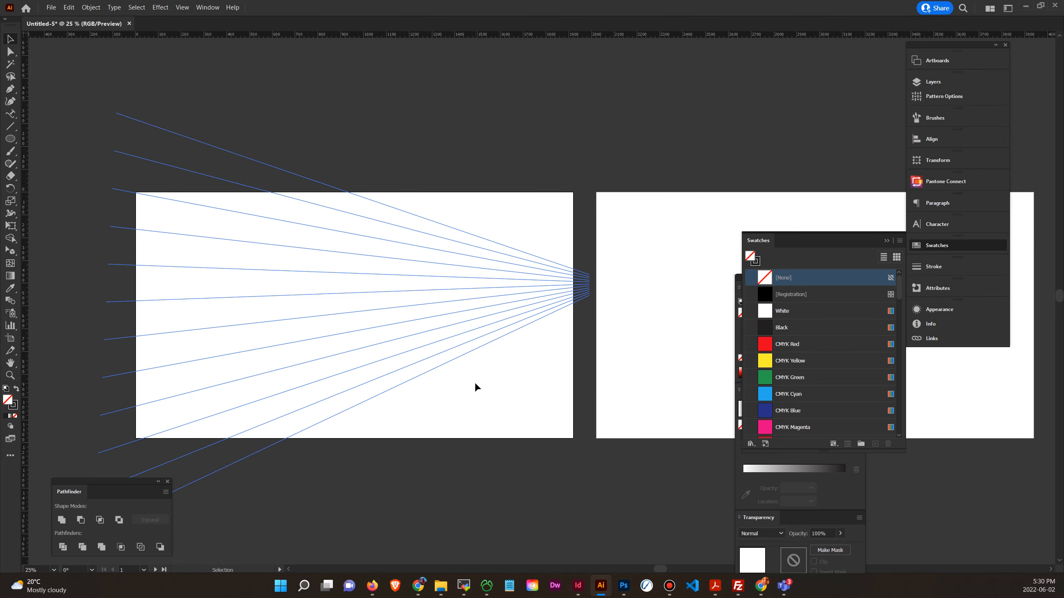
Delete the fan-shaped guides from the first artboard.
left_click(541, 432)
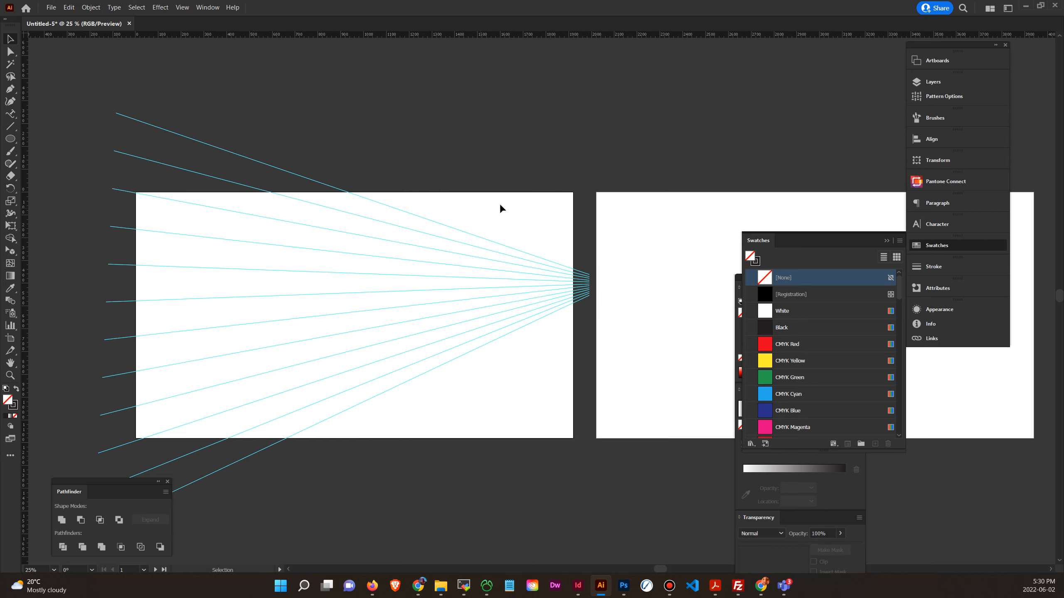
left_click(520, 328)
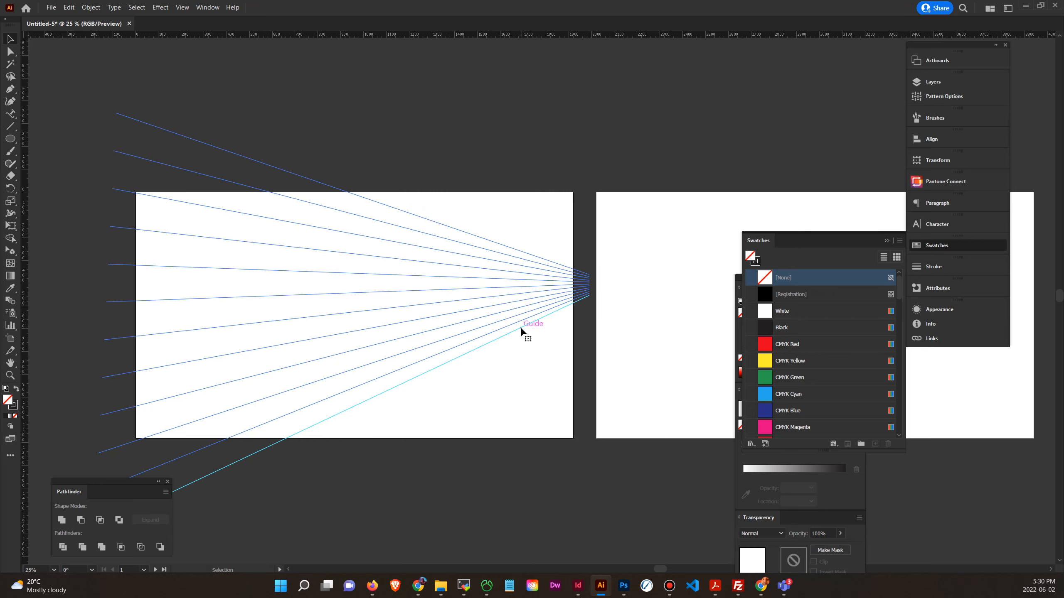
key("Delete")
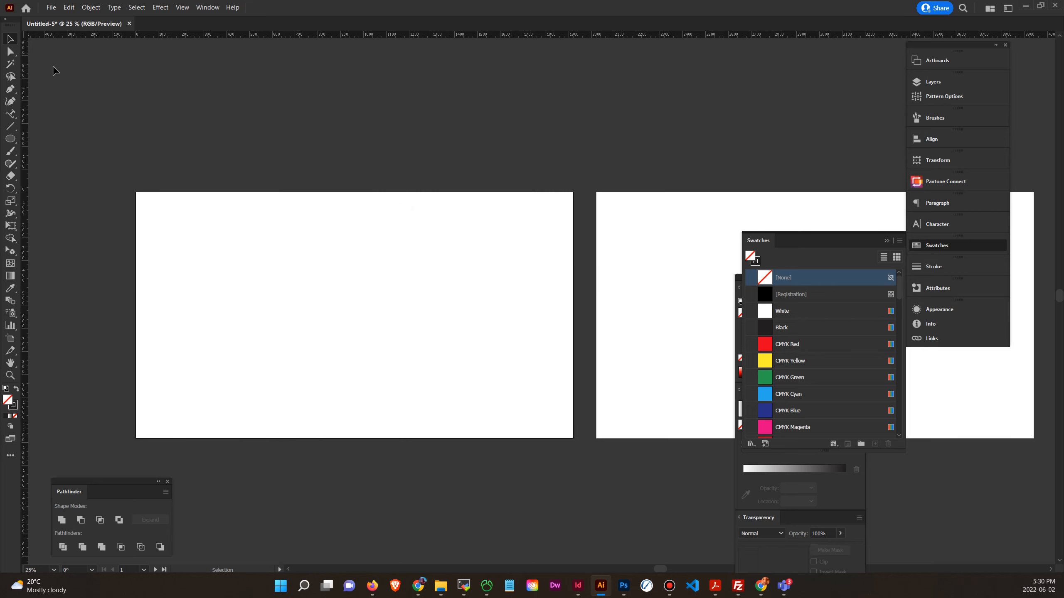
Draw two separate straight lines with the Pen tool, converging just beyond the first artboard's right edge, the second in the opposite direction.
left_click(10, 89)
left_click(107, 108)
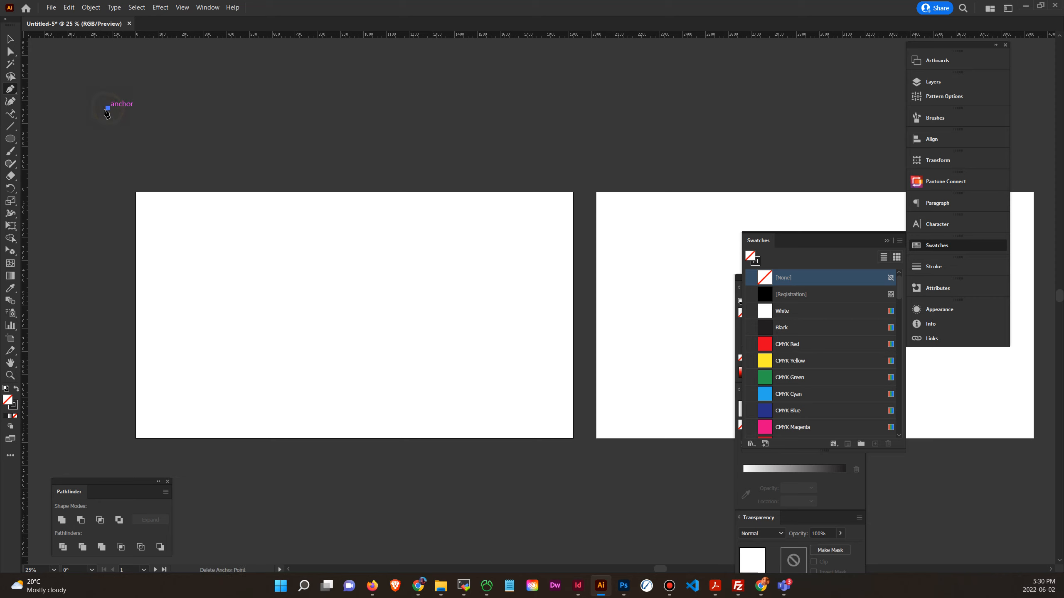
left_click(581, 260)
left_click(586, 286, "ctrl")
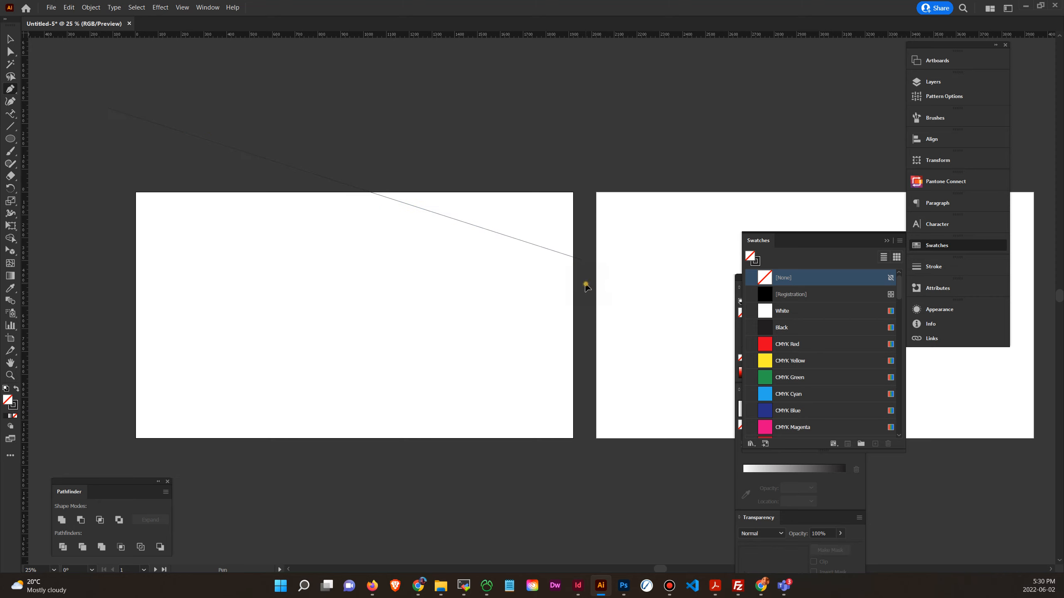
left_click(586, 284)
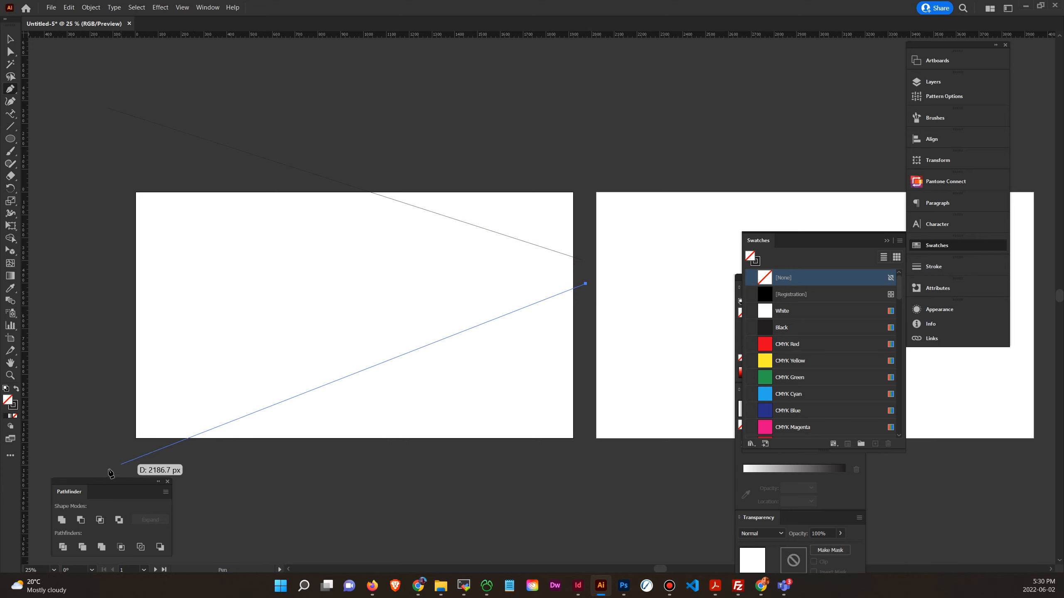
left_click(107, 465)
Select both converging lines on the first artboard and make a blend from them.
left_click(10, 40)
left_click(60, 46)
left_click_drag(59, 66, 364, 460)
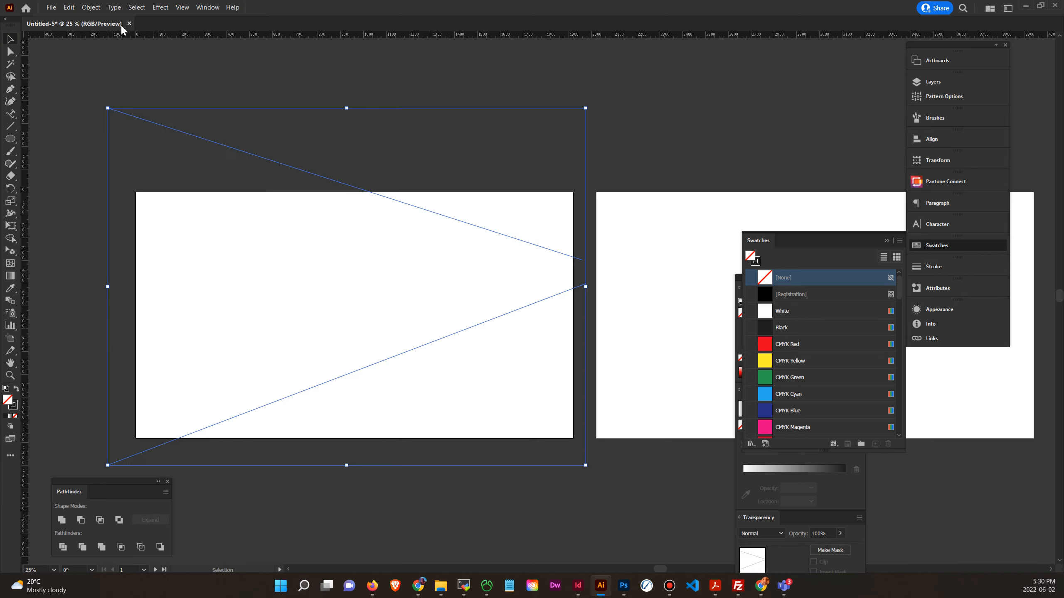
left_click(99, 8)
mouse_move(140, 293)
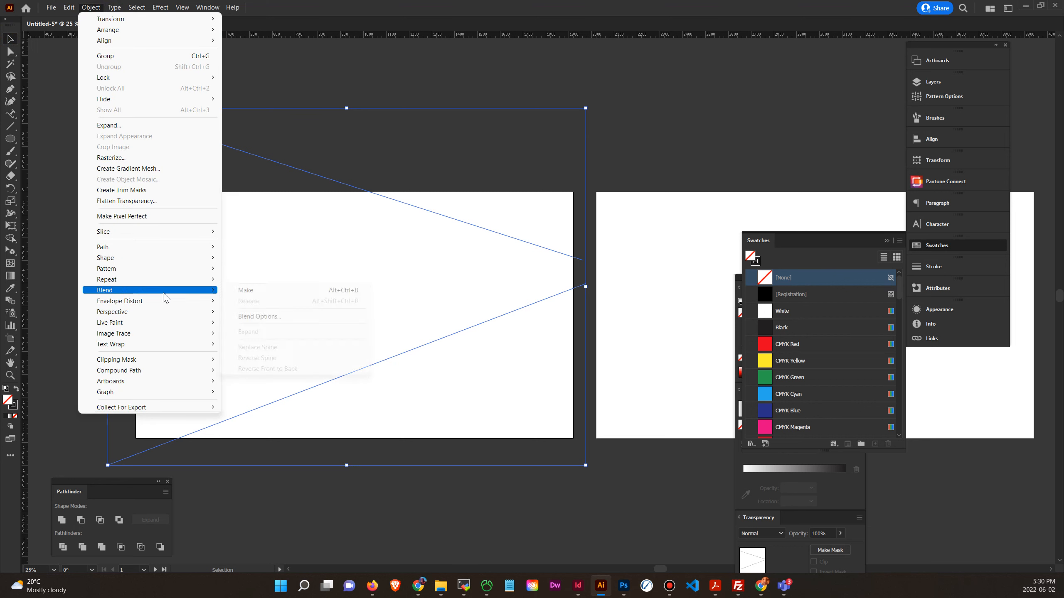
left_click(251, 291)
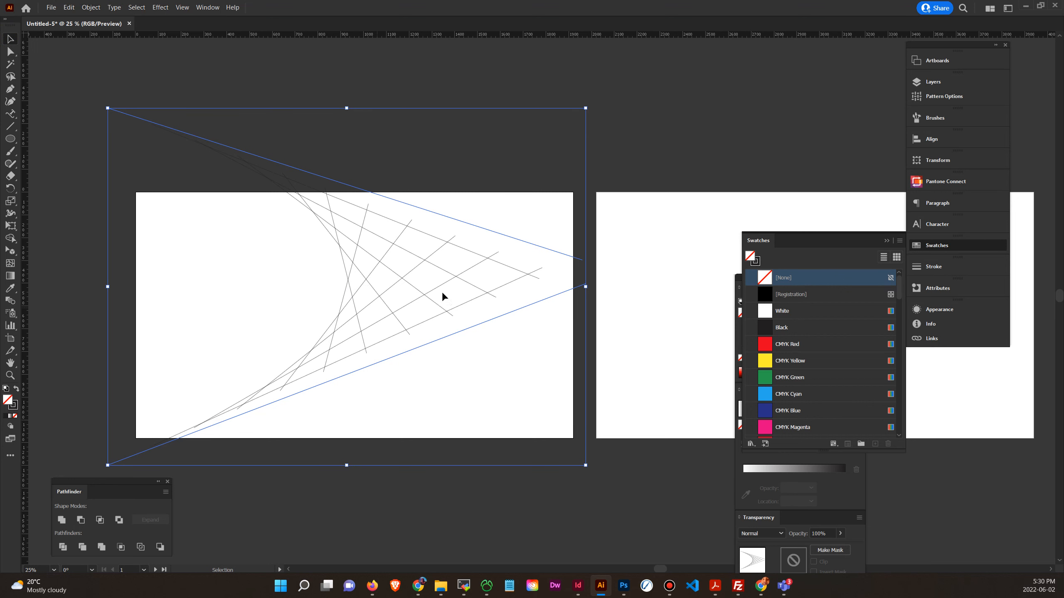
Set the blend's spacing to 73 specified steps.
left_click(91, 7)
mouse_move(133, 290)
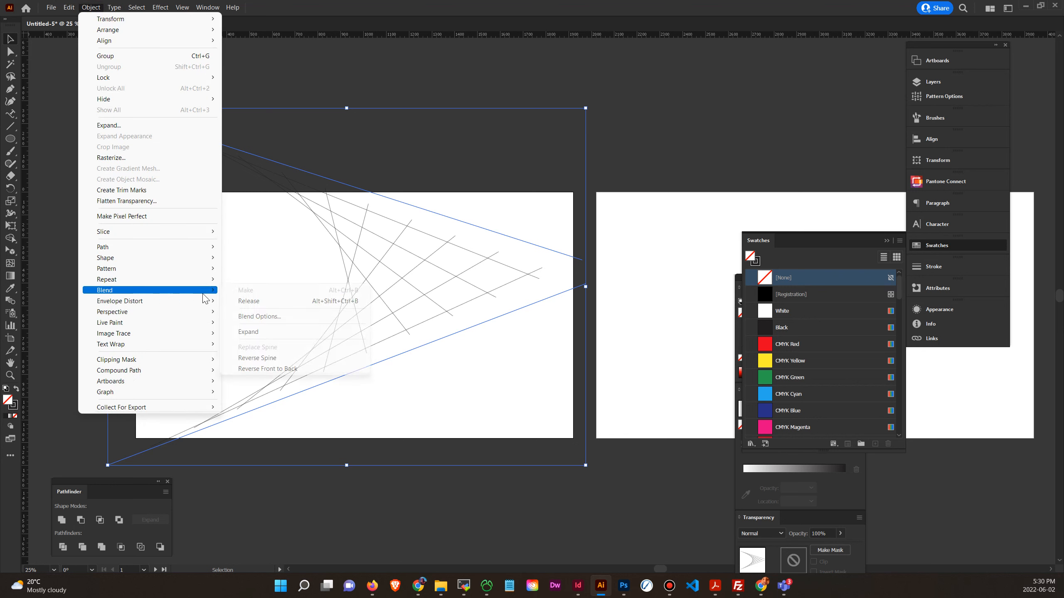
left_click(292, 314)
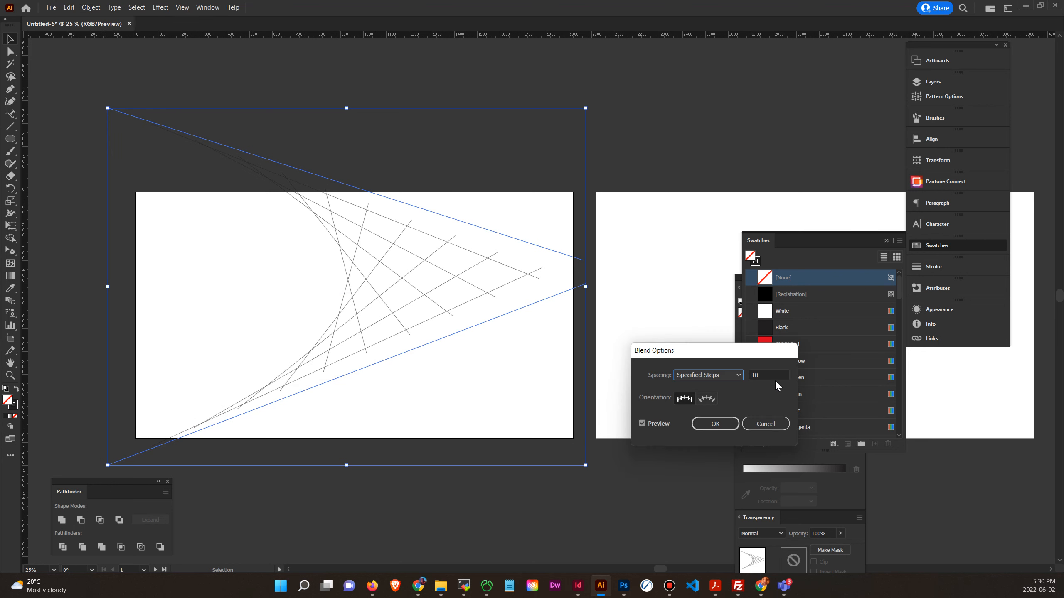
left_click(771, 376)
key("Up")
key("Up")
key("Up")
key("Up")
key("Up")
key("Up")
key("Up")
key("Up")
key("Up")
key("Up")
key("Up")
key("Up")
key("Up")
key("Up")
key("Up")
key("Up")
key("Up")
key("Up")
key("Up")
key("Up")
key("Up")
key("Up")
key("Up")
key("Up")
key("Up")
key("Up")
key("Up")
key("Up")
key("Up")
key("Up")
key("Up")
key("Up")
key("Up")
key("Up")
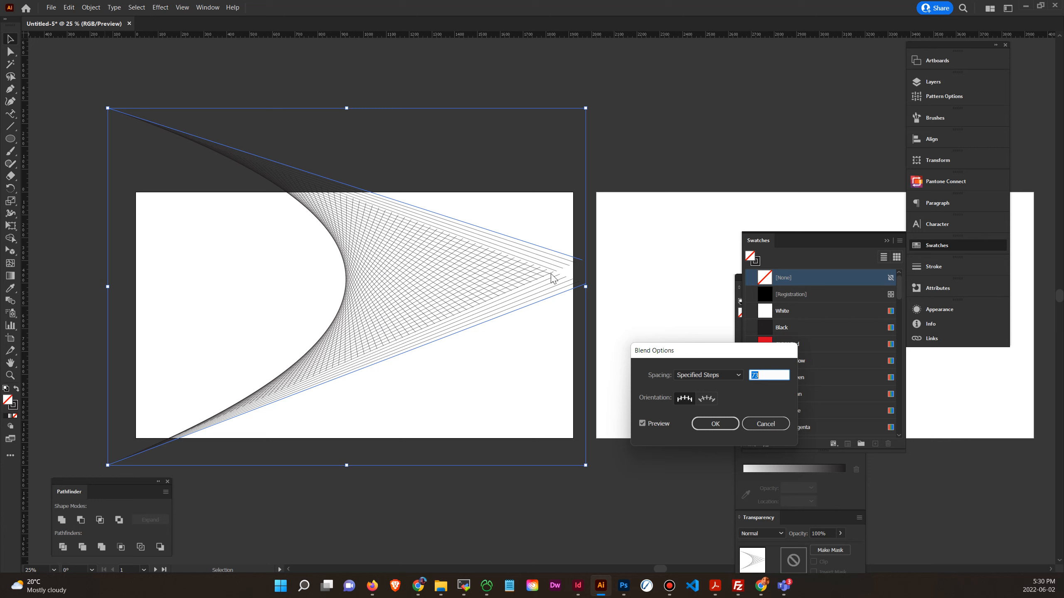
left_click(708, 423)
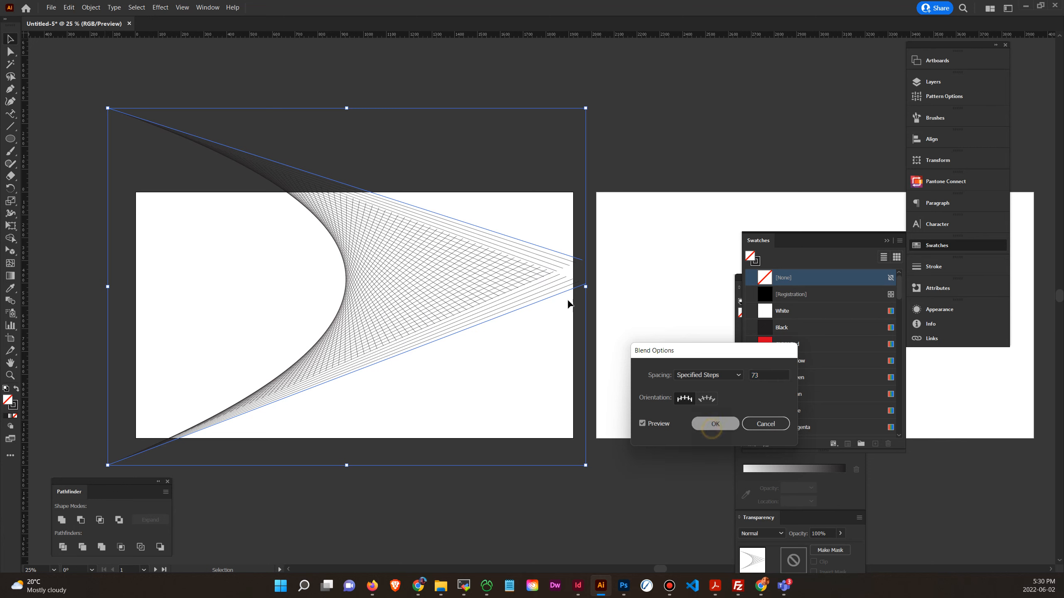
Isolate the blend and move the lower line's right endpoint onto the upper line's right endpoint, closing the gap.
double_click(531, 283)
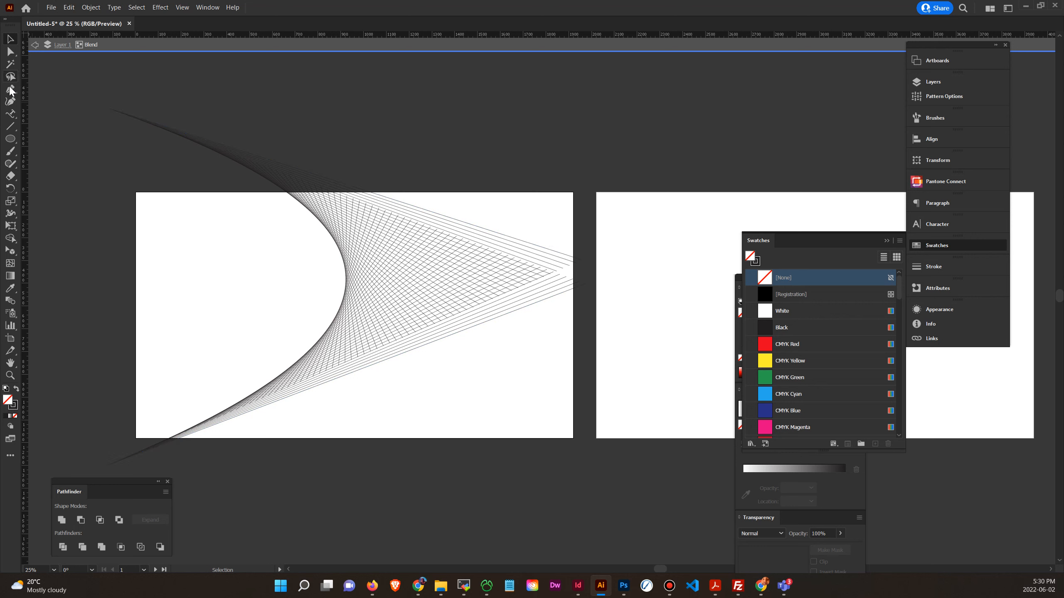
left_click(12, 51)
left_click_drag(587, 285, 583, 262)
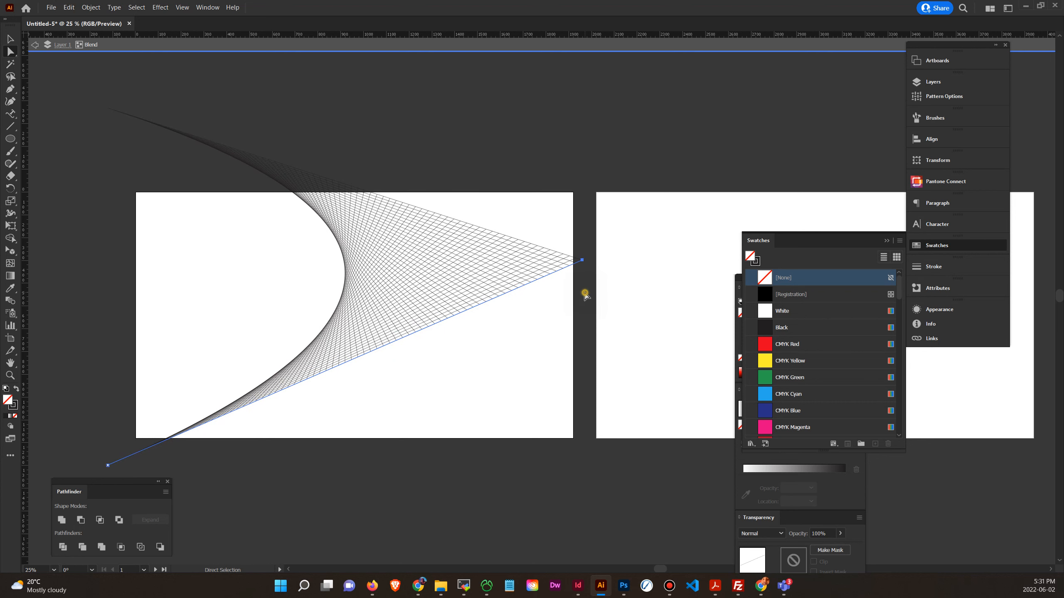
left_click(586, 294)
left_click(10, 39)
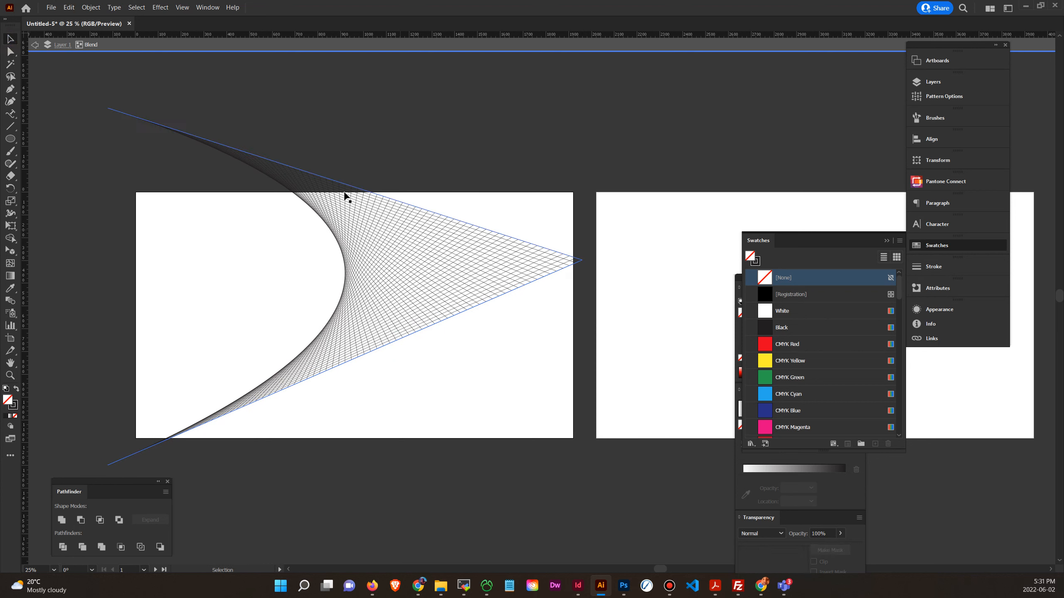
left_click(50, 46)
Rotate the blend about 90° clockwise so its tip points down, and reposition it over the first artboard.
left_click_drag(380, 227, 353, 269)
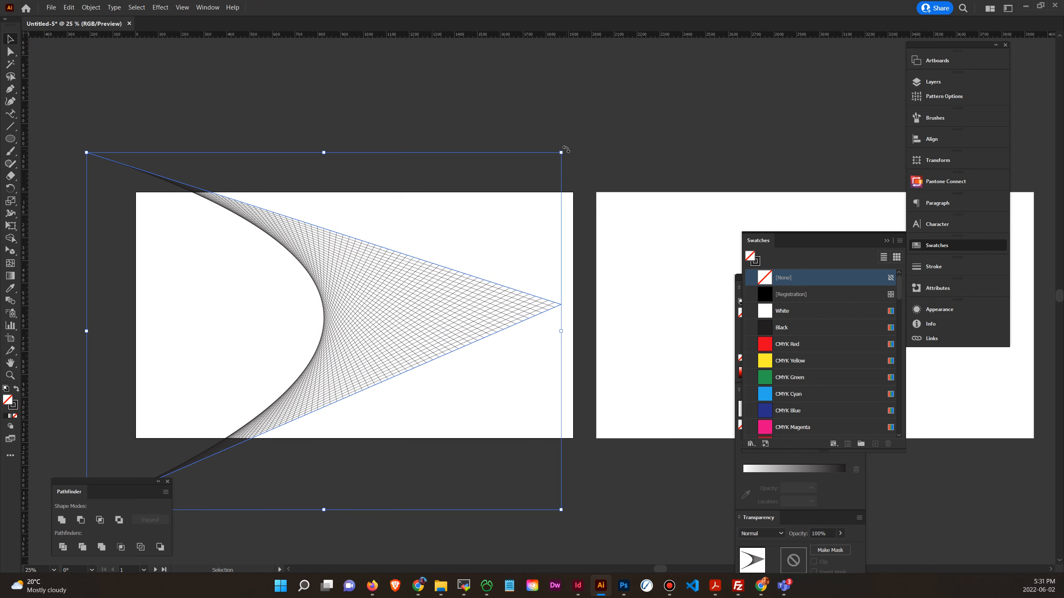
left_click_drag(566, 149, 407, 456)
left_click_drag(350, 381, 393, 379)
Draw an S-shaped curve with the Pen tool across the upper part of the second artboard, extending past both side edges.
left_click(603, 468)
left_click_drag(504, 348, 370, 318)
left_click(302, 330)
left_click_drag(547, 280, 309, 283)
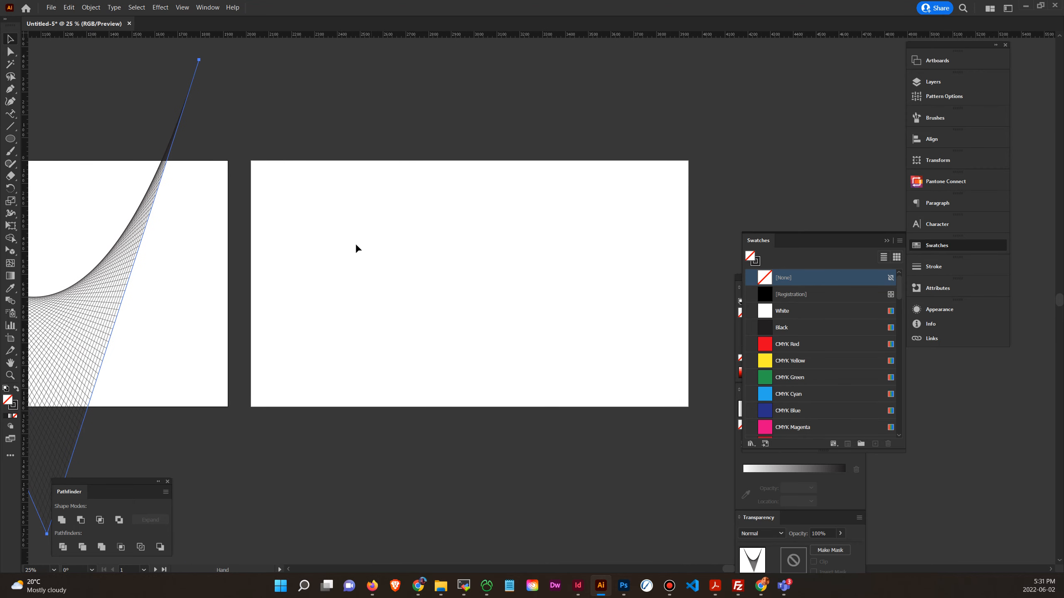
left_click(10, 89)
left_click(239, 166)
left_click_drag(499, 172, 649, 272)
left_click(710, 229)
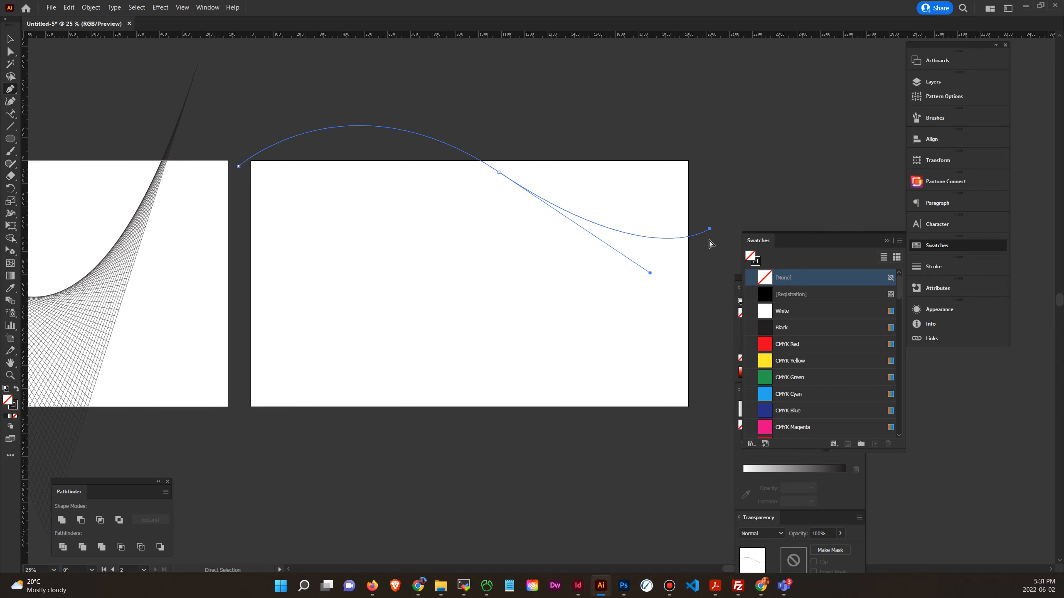
left_click(707, 238, "ctrl")
Draw a second S-shaped curve with the Pen tool across the lower part of the second artboard, extending past both side edges.
left_click(711, 237)
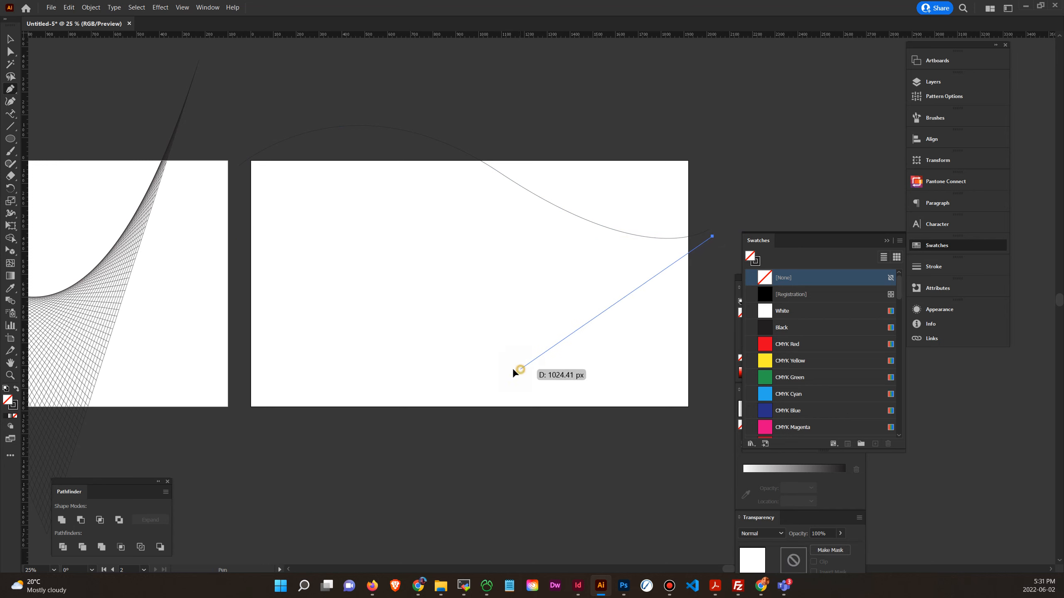
left_click_drag(519, 370, 244, 359)
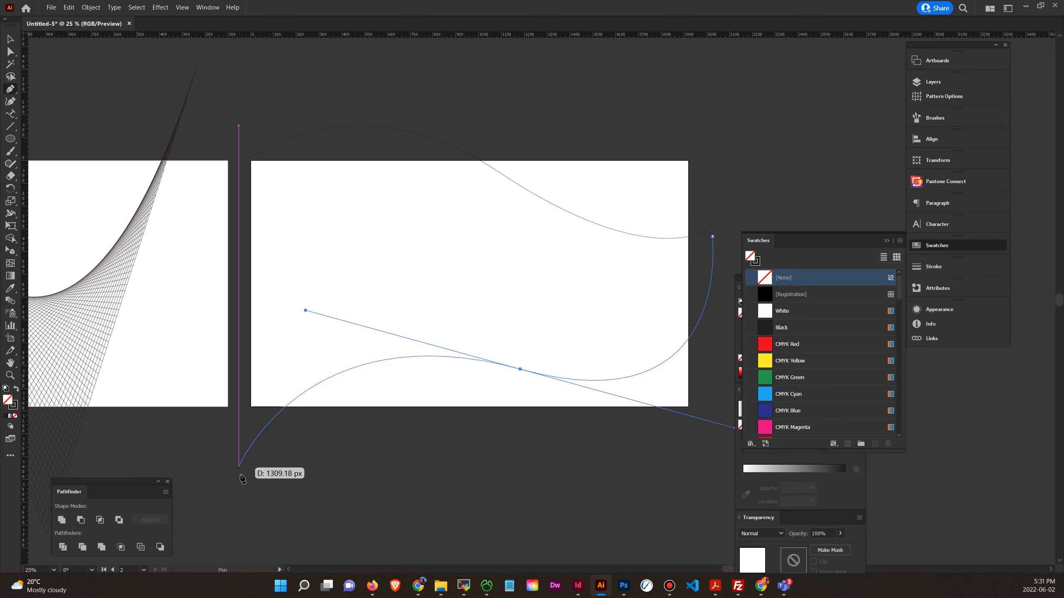
left_click(241, 475)
left_click(9, 39)
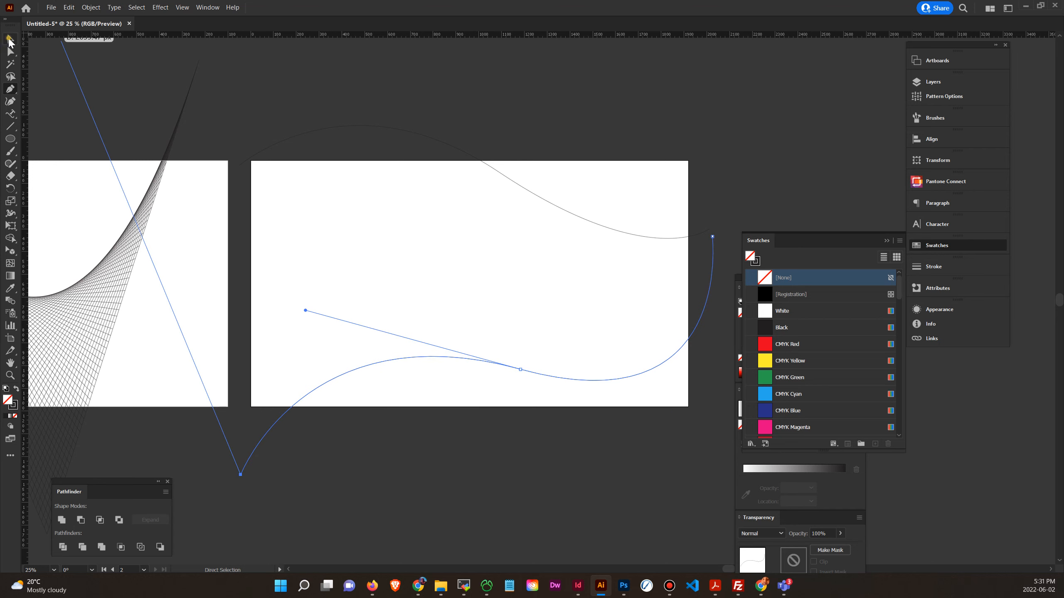
Select both S-shaped curves and make a blend between them.
left_click_drag(434, 107, 593, 347)
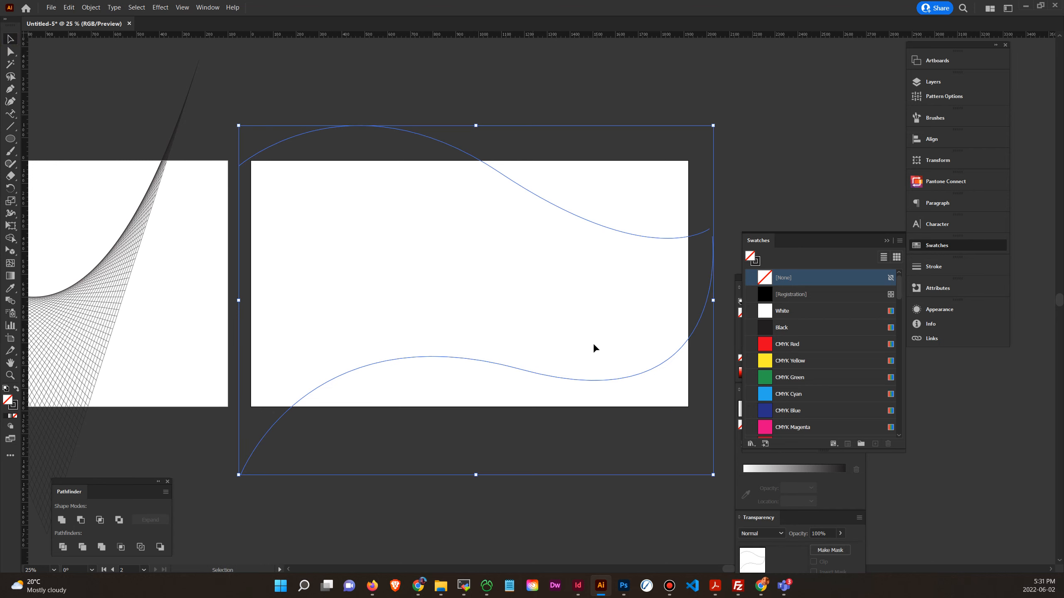
left_click(100, 8)
mouse_move(120, 234)
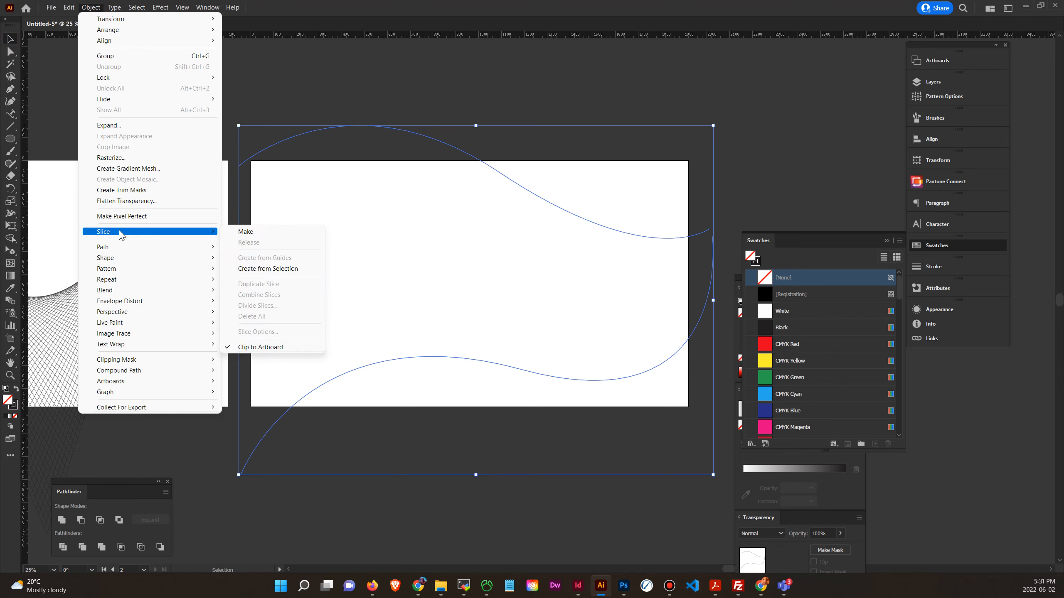
mouse_move(122, 294)
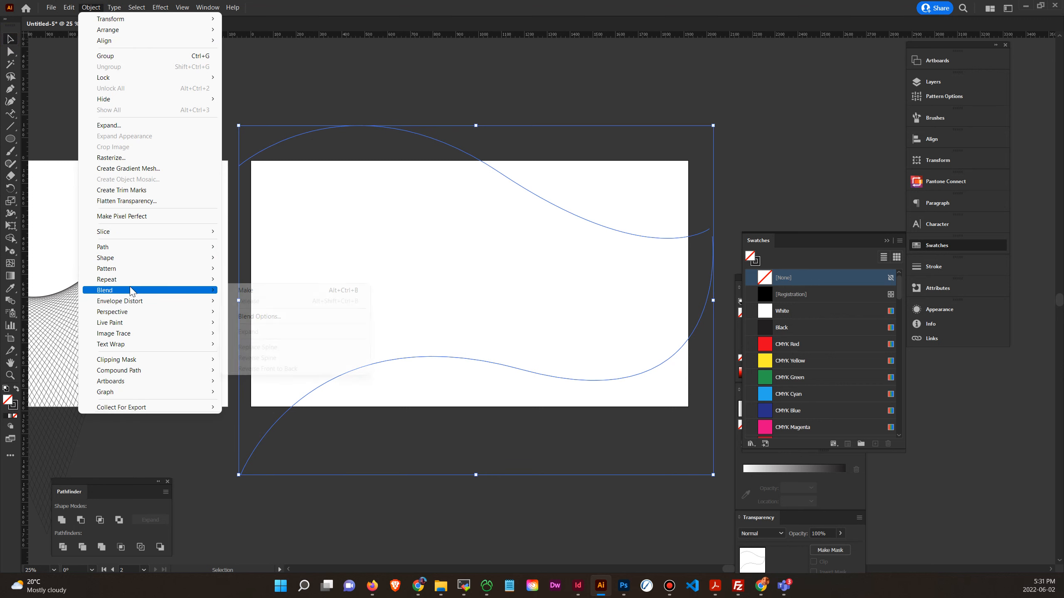
left_click(243, 291)
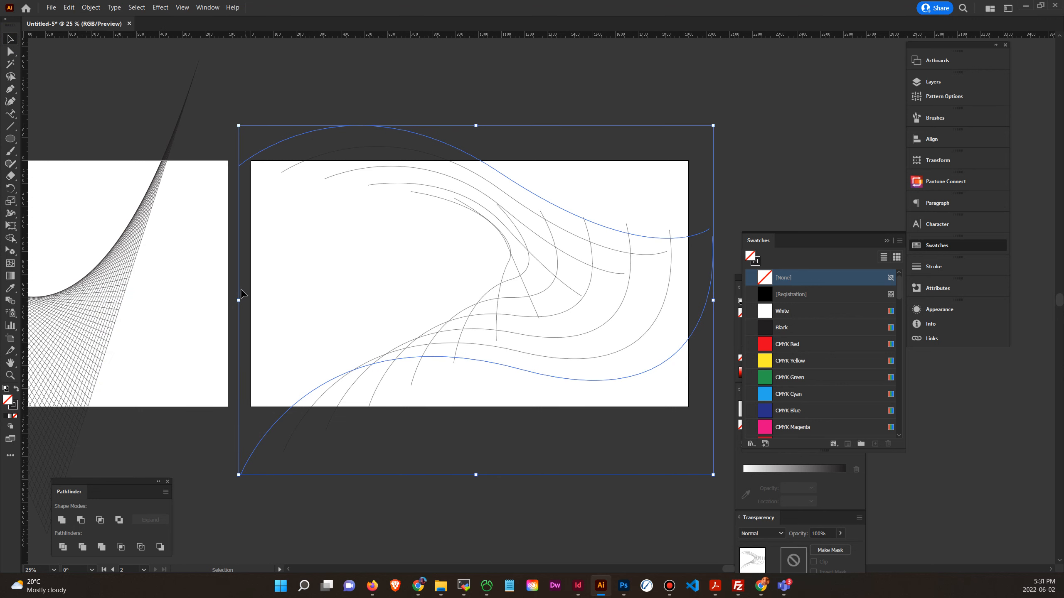
Increase the blend's specified steps until densely packed lines fill the area between the two curves.
left_click(91, 7)
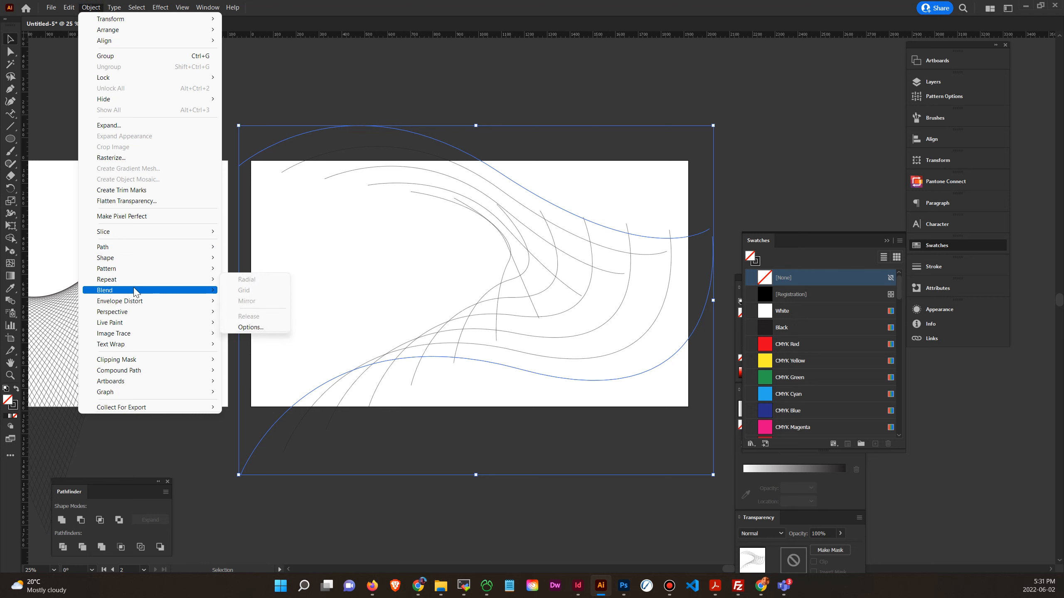
mouse_move(136, 293)
left_click(252, 321)
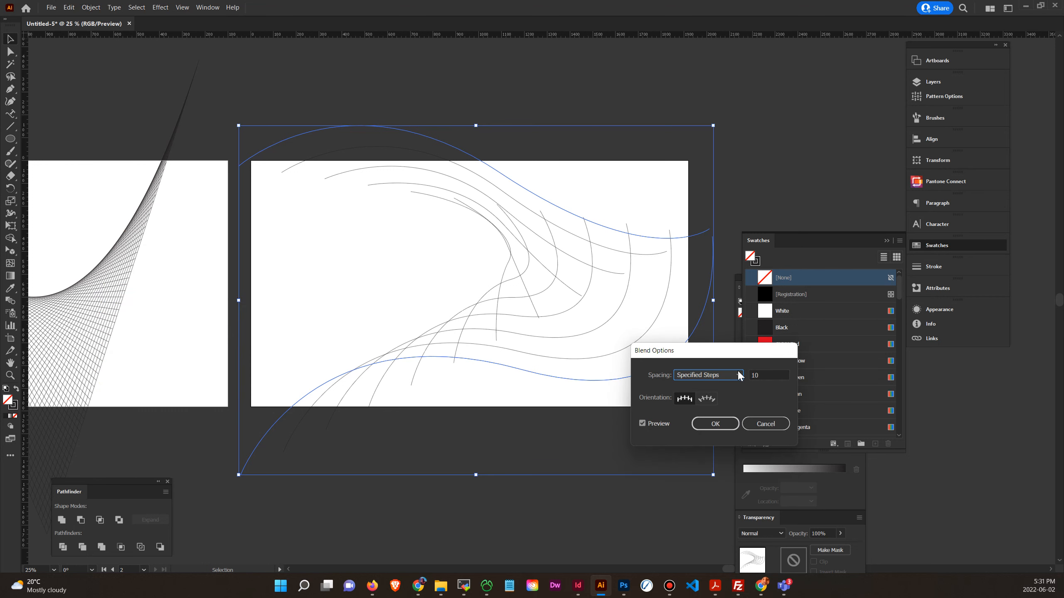
left_click(767, 374)
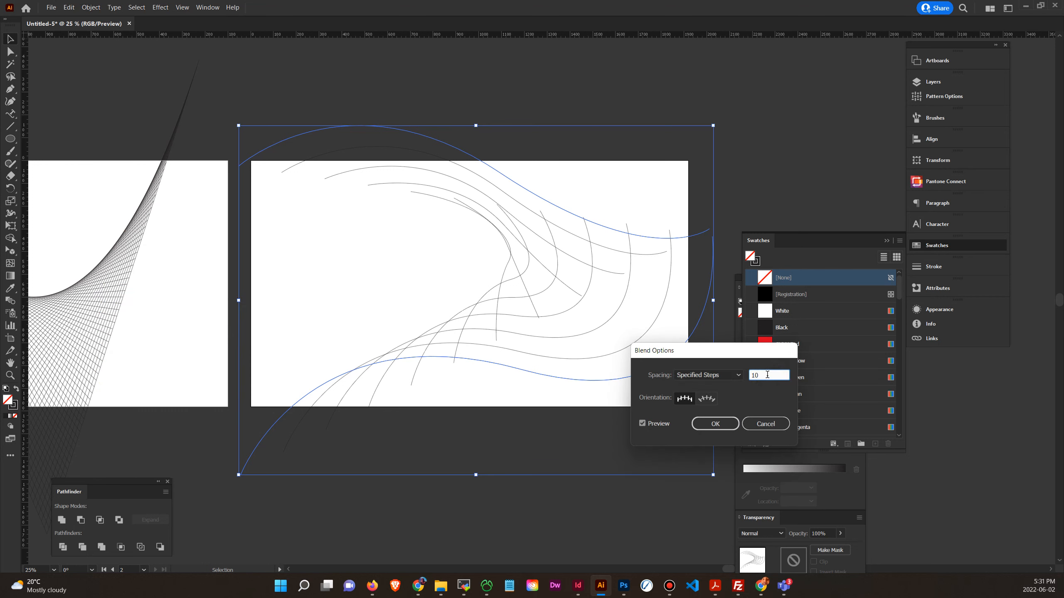
scroll(767, 374, "up", 20)
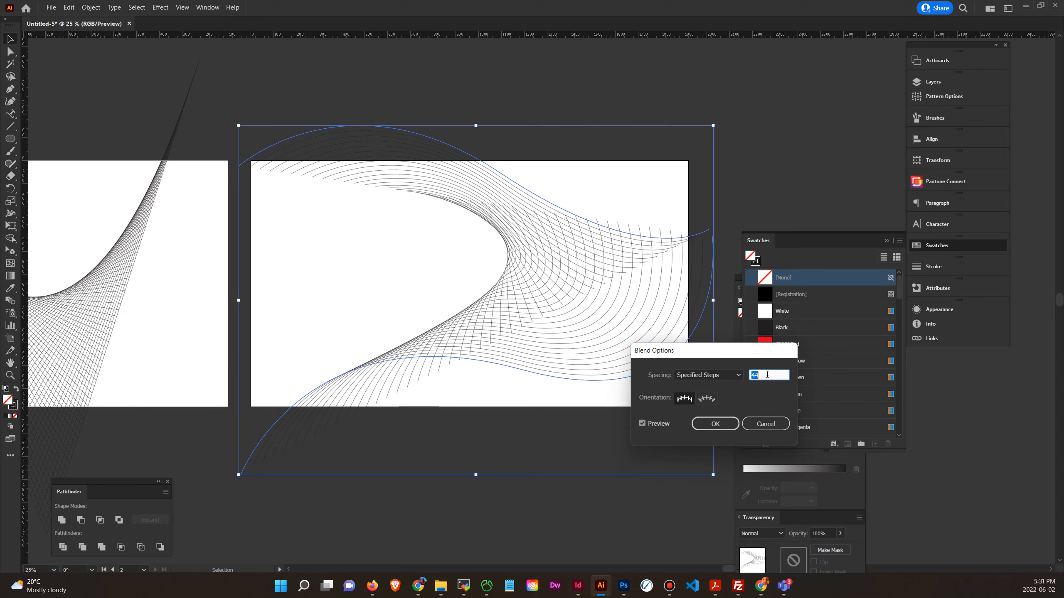
scroll(767, 374, "up", 20)
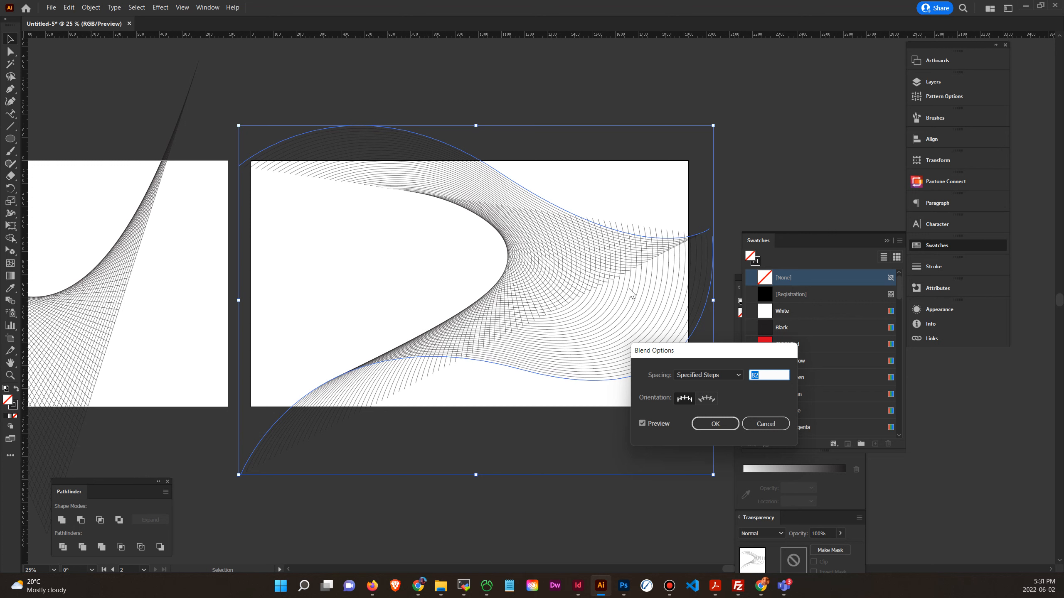
left_click(715, 425)
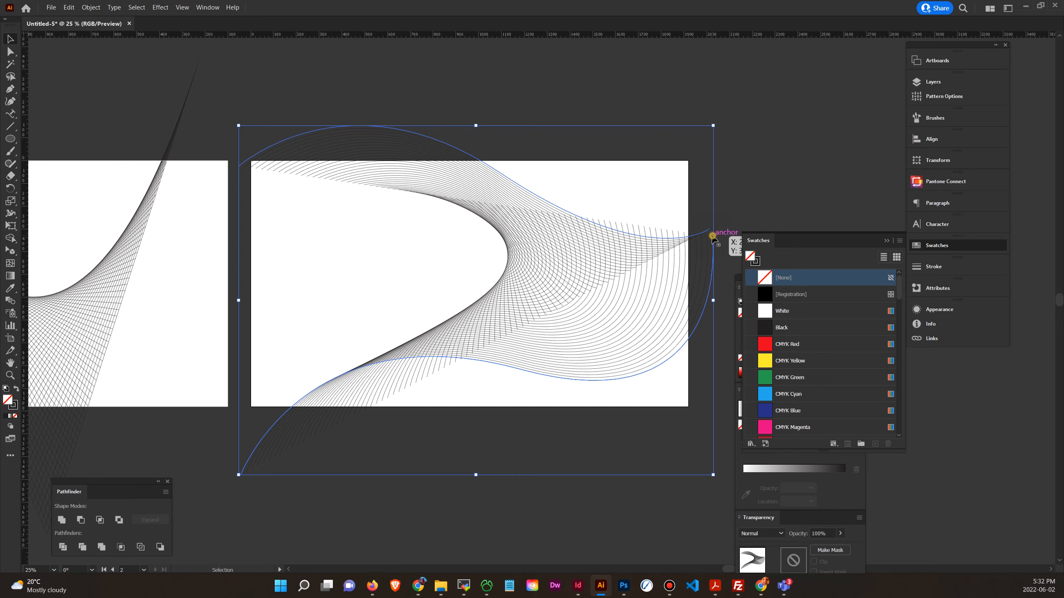
Isolate the blend, shift its lower curve up and left, and reposition both curves down and right over the second artboard.
double_click(712, 237)
left_click(713, 238)
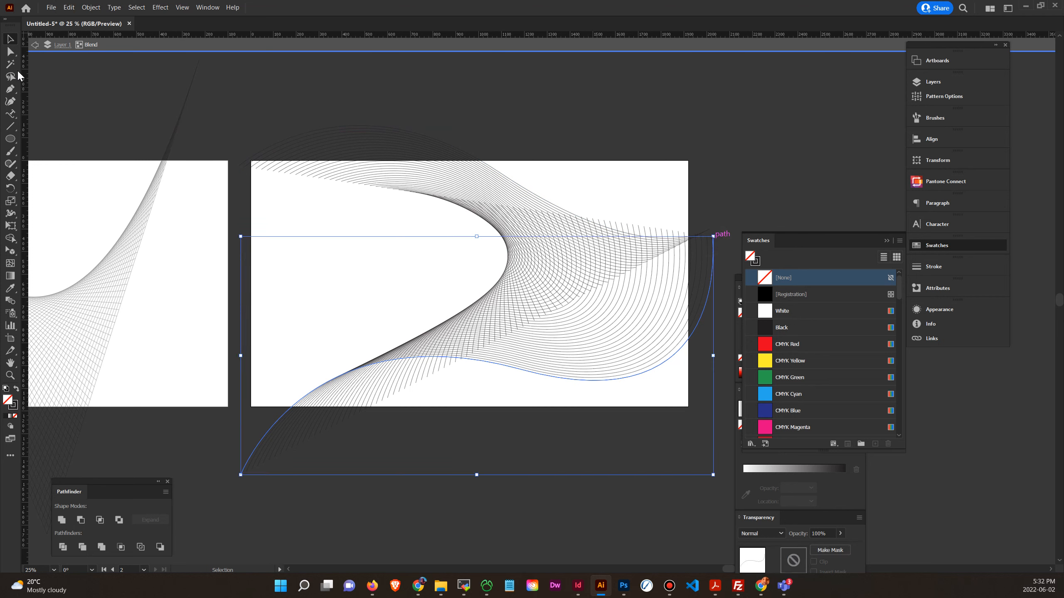
left_click(10, 52)
left_click_drag(712, 237, 551, 155)
left_click_drag(529, 164, 514, 157)
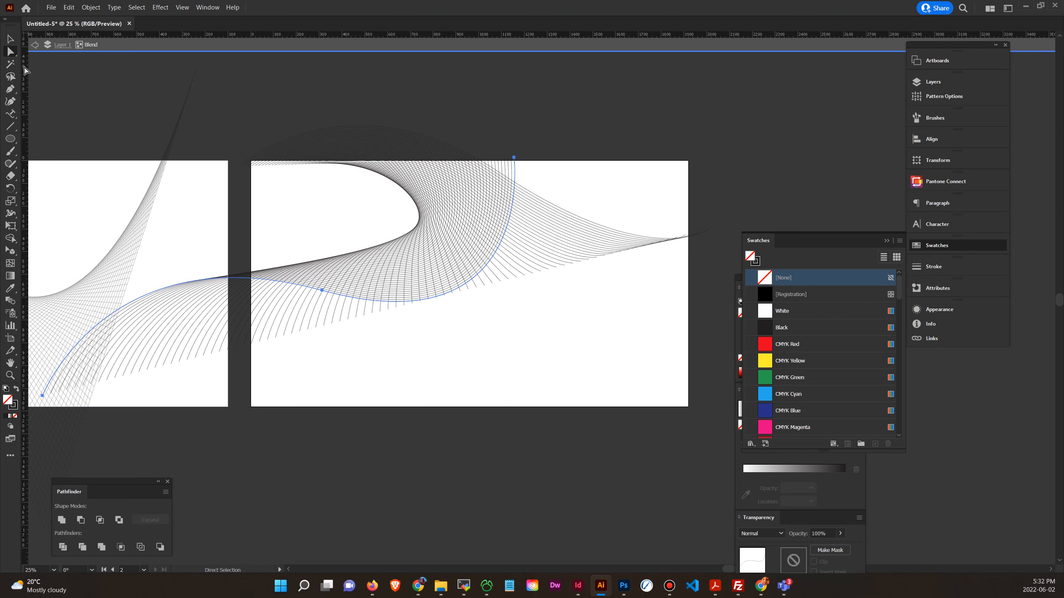
left_click(8, 40)
left_click_drag(480, 208, 553, 286)
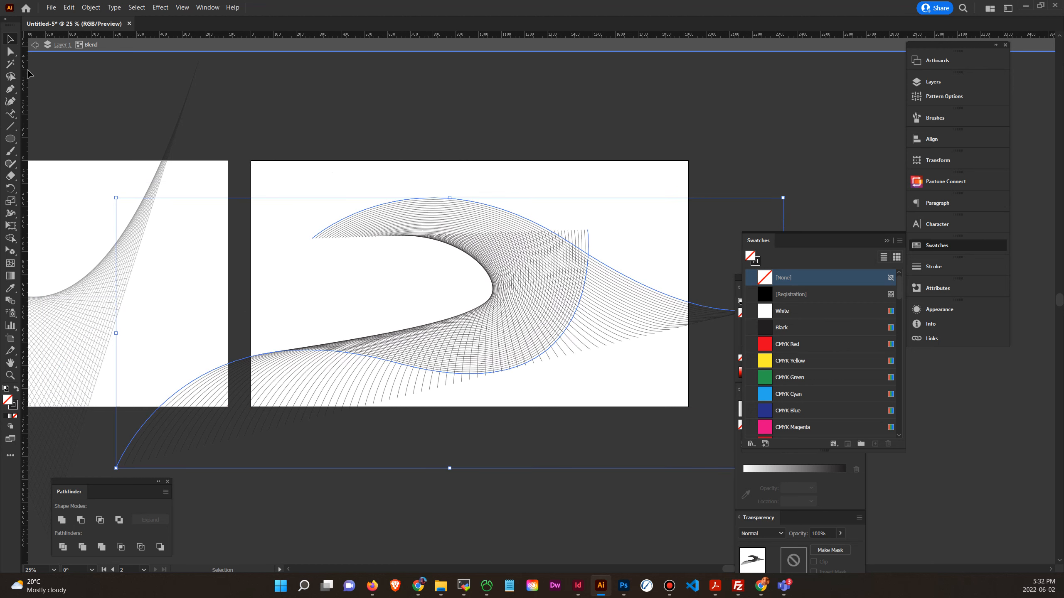
Move the upper curve's left endpoint up to the second artboard's top edge and exit the blend's isolation.
left_click(12, 52)
left_click_drag(313, 239, 314, 160)
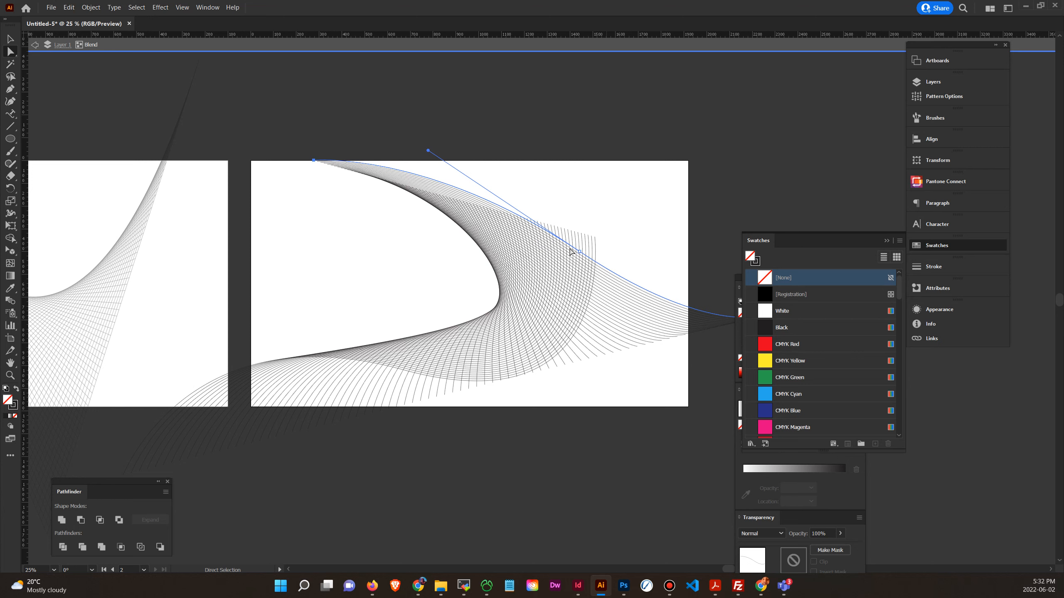
left_click(10, 39)
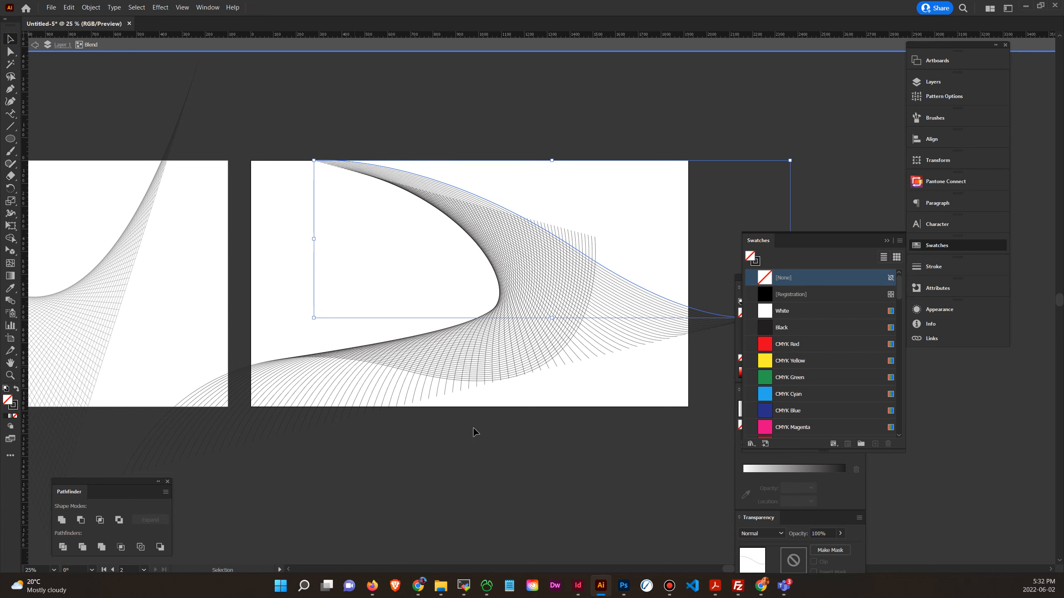
left_click(534, 372)
left_click_drag(534, 372, 406, 285)
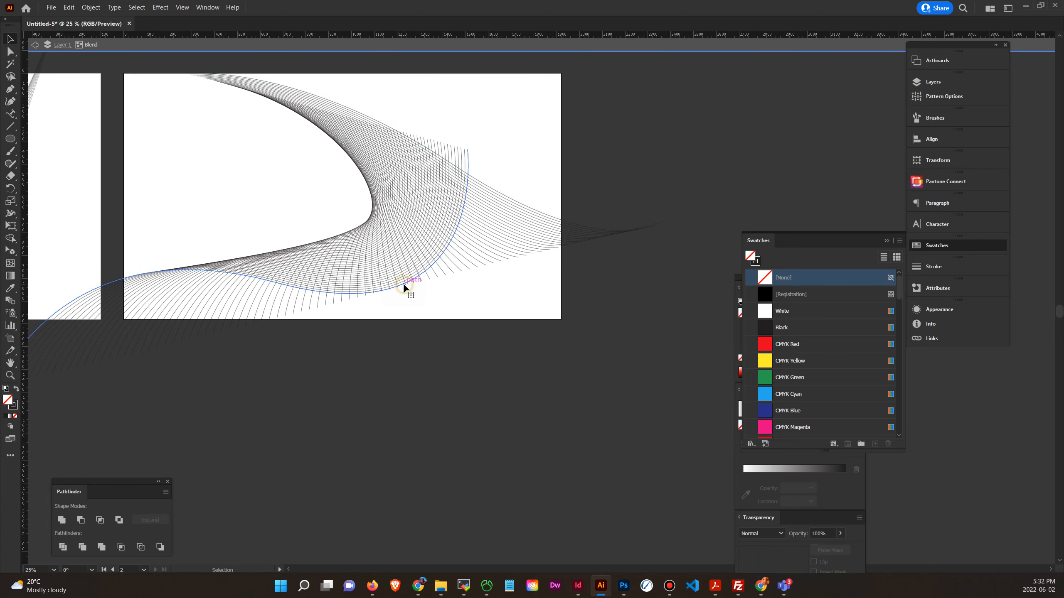
left_click(405, 286)
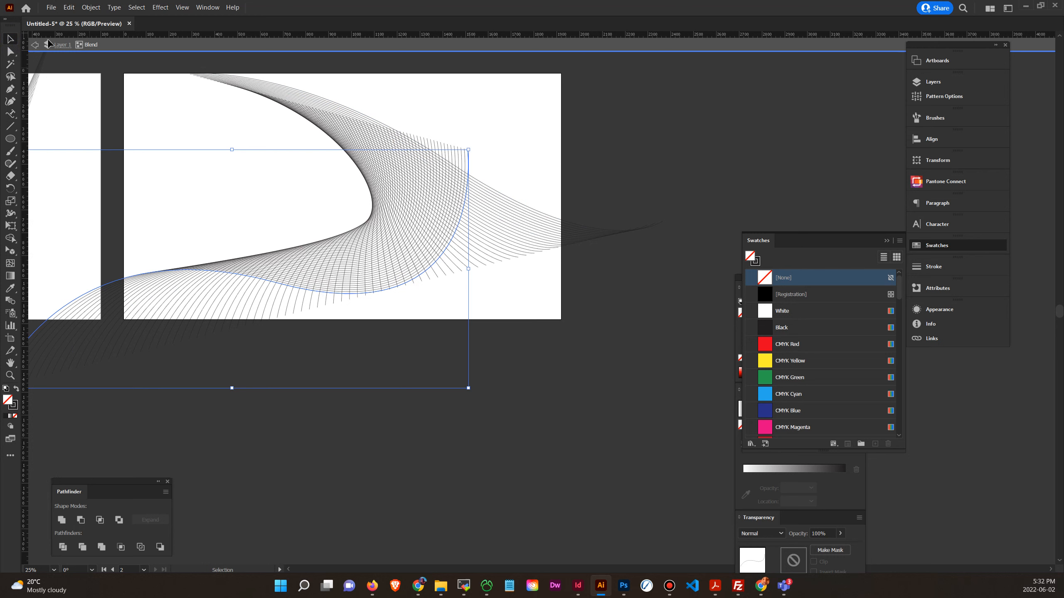
left_click(59, 45)
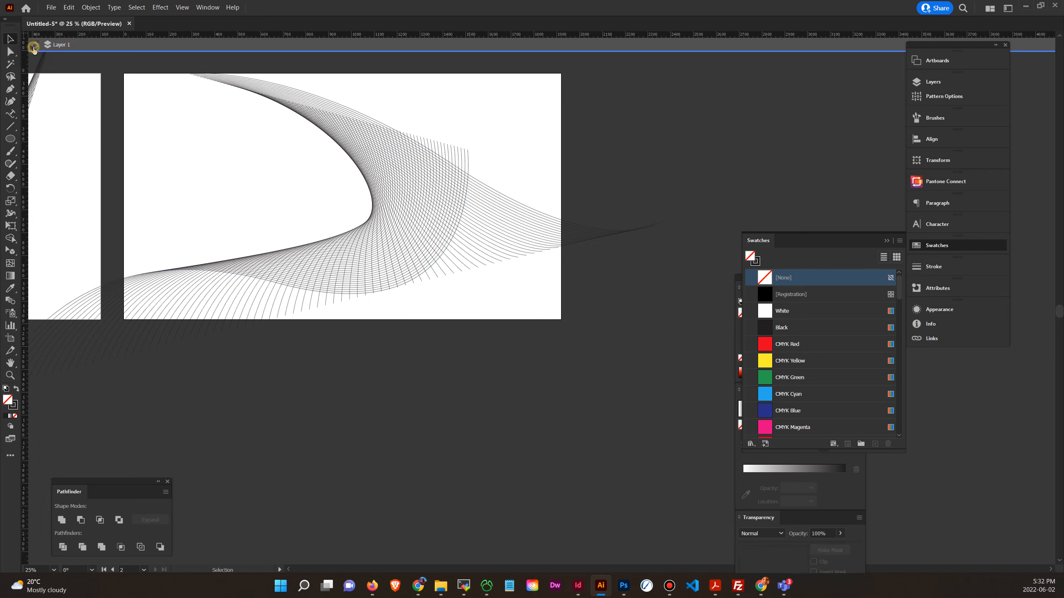
Enlarge the whole blend and reposition it so the curved mesh covers the second artboard.
left_click(452, 243)
left_click_drag(663, 389, 1011, 553)
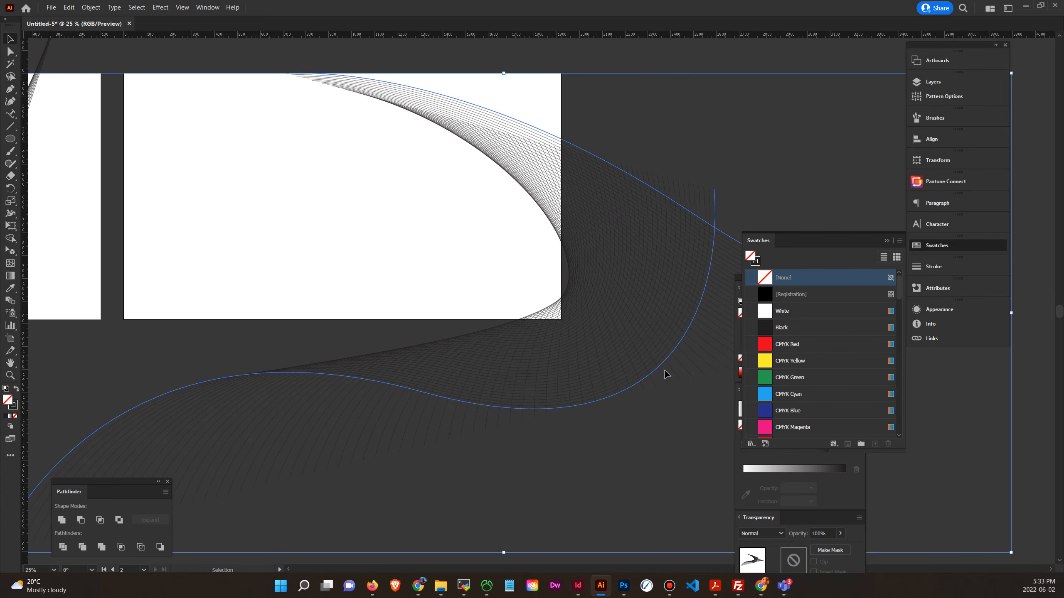
left_click_drag(660, 367, 474, 279)
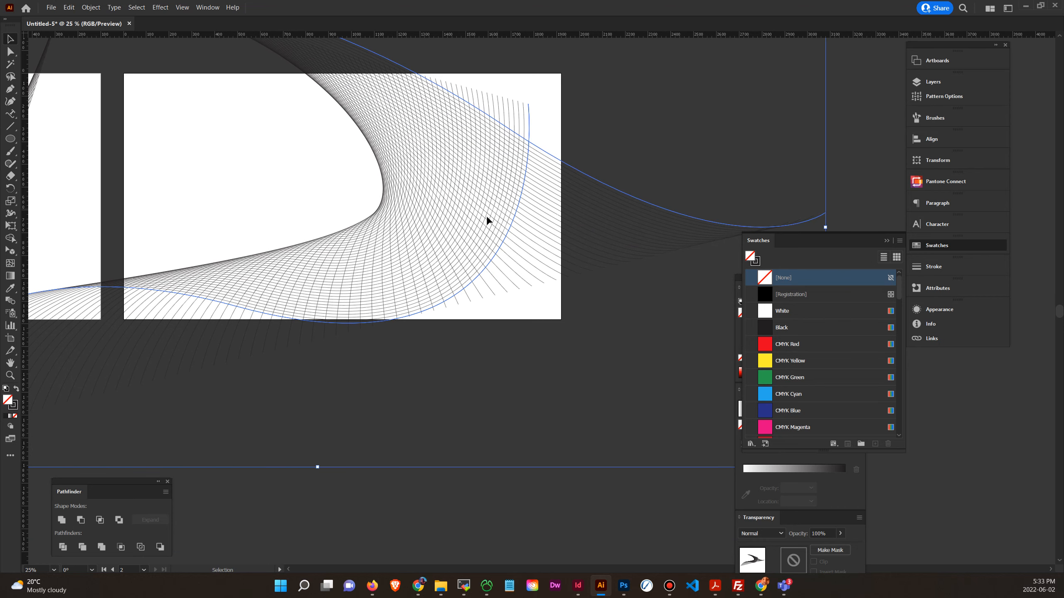
Expand the blend into separate paths and split them into individual cells with the Pathfinder Divide operation.
left_click(92, 7)
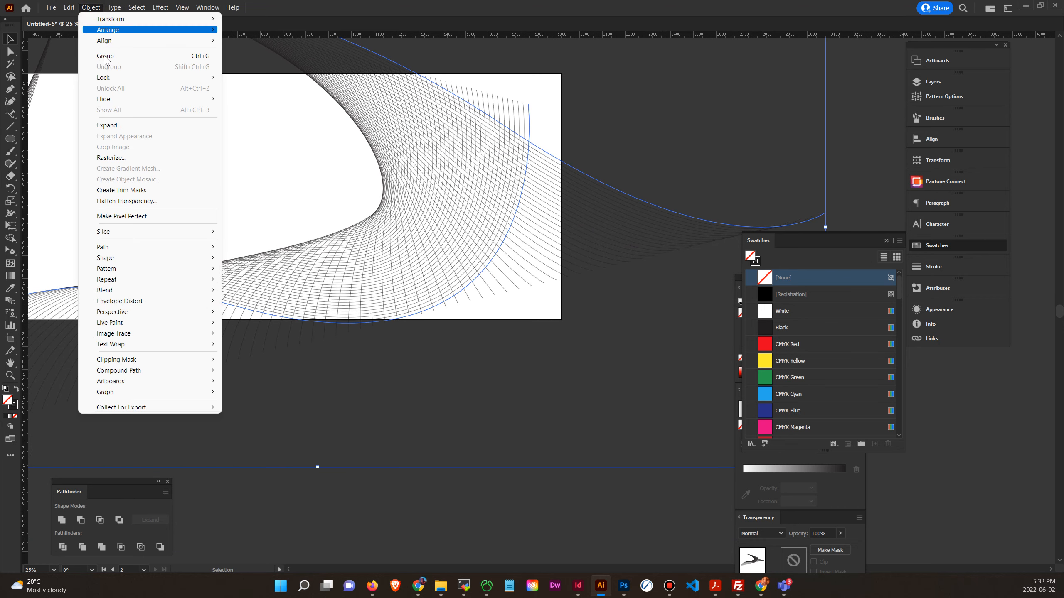
left_click(121, 123)
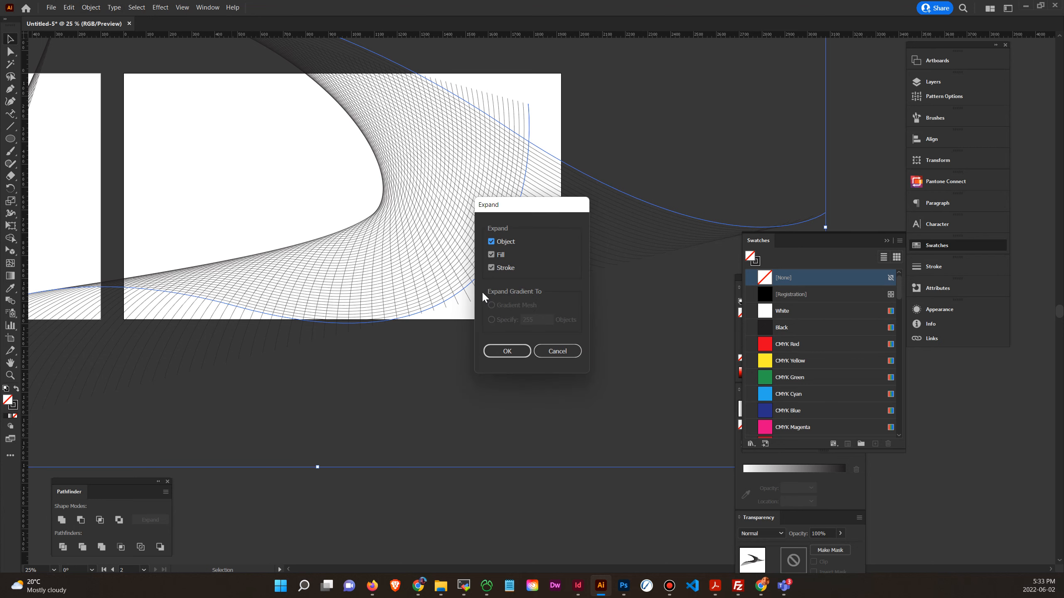
left_click(508, 352)
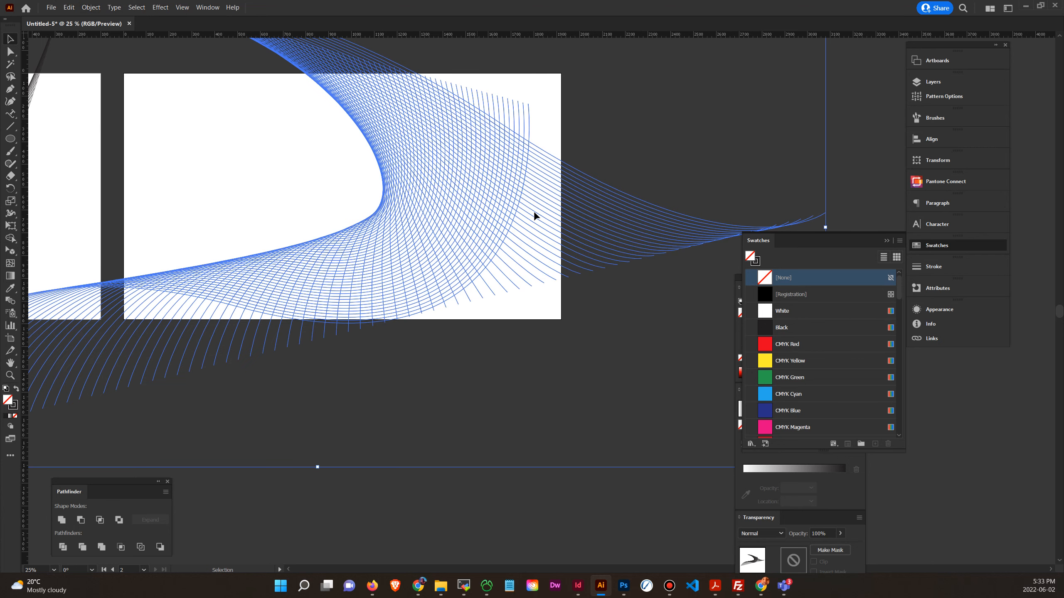
left_click(461, 368)
left_click_drag(639, 364, 211, 65)
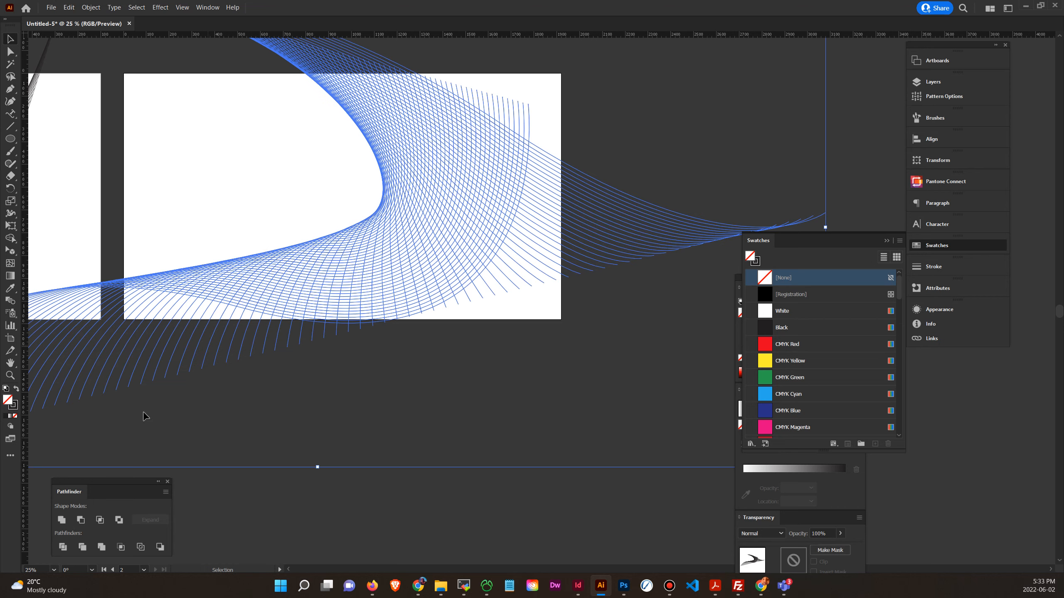
left_click(62, 547)
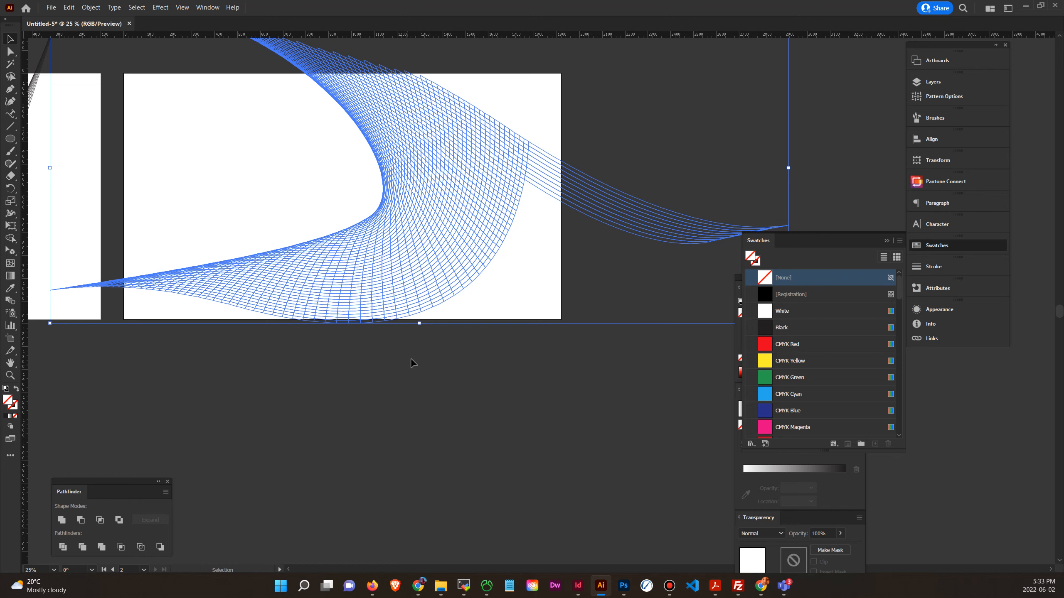
Ungroup the divided artwork so each cell can be selected separately.
key("Delete")
key("ctrl+z")
right_click(464, 282)
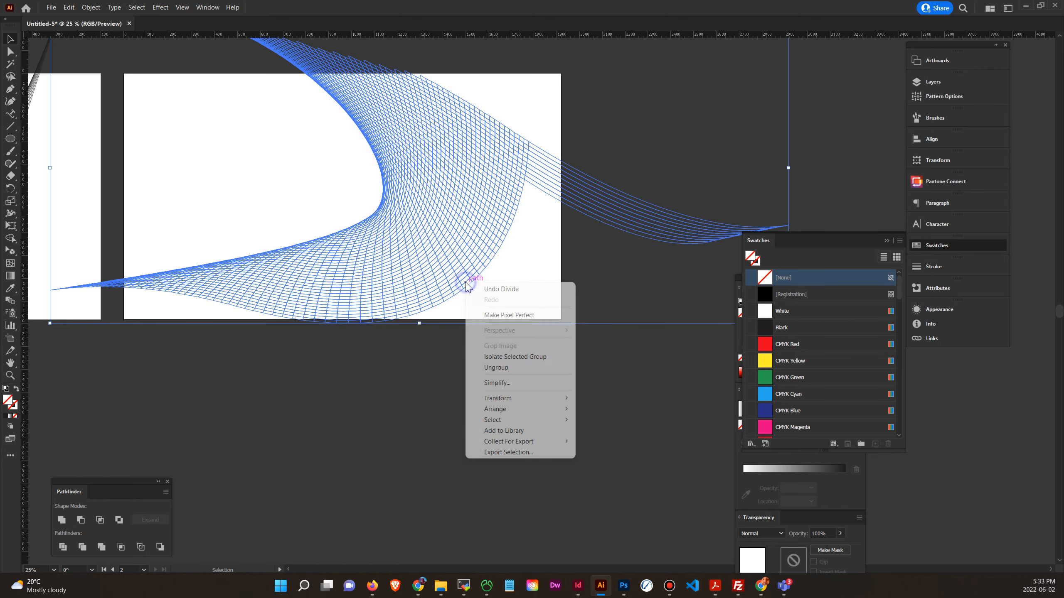
left_click(499, 368)
key("Delete")
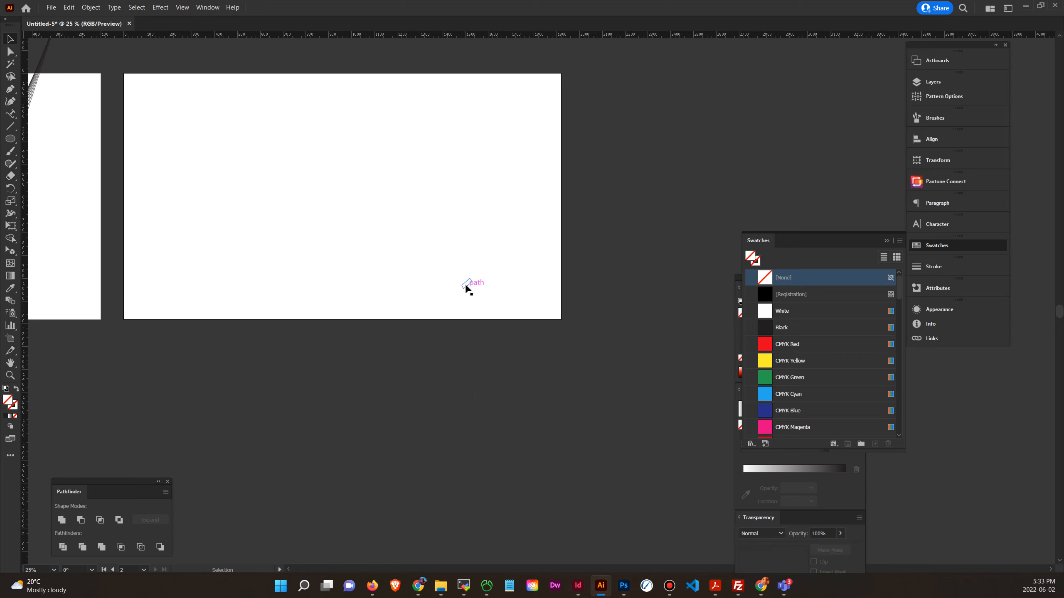
Fill three neighbouring cells in the lower right part of the mesh with the Black swatch.
left_click(467, 287)
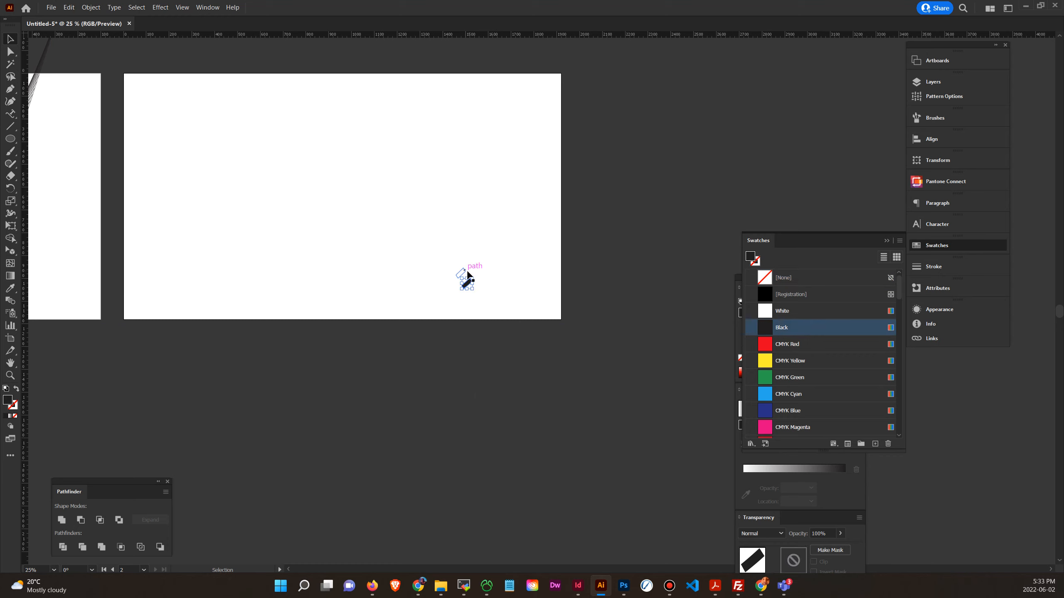
left_click(474, 273)
left_click(787, 329)
left_click_drag(463, 275, 463, 281)
left_click(461, 274)
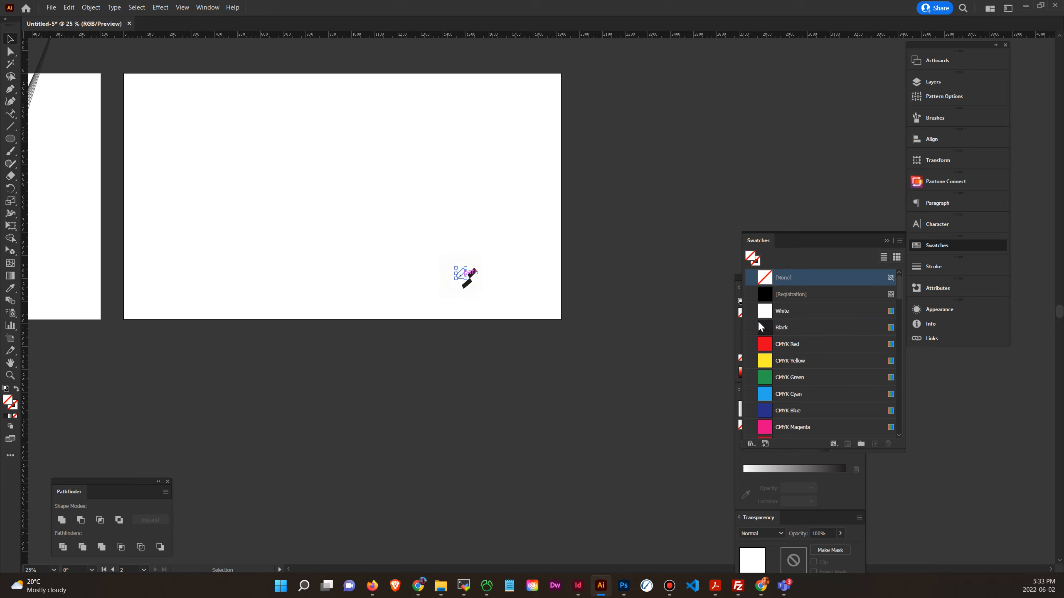
left_click(798, 330)
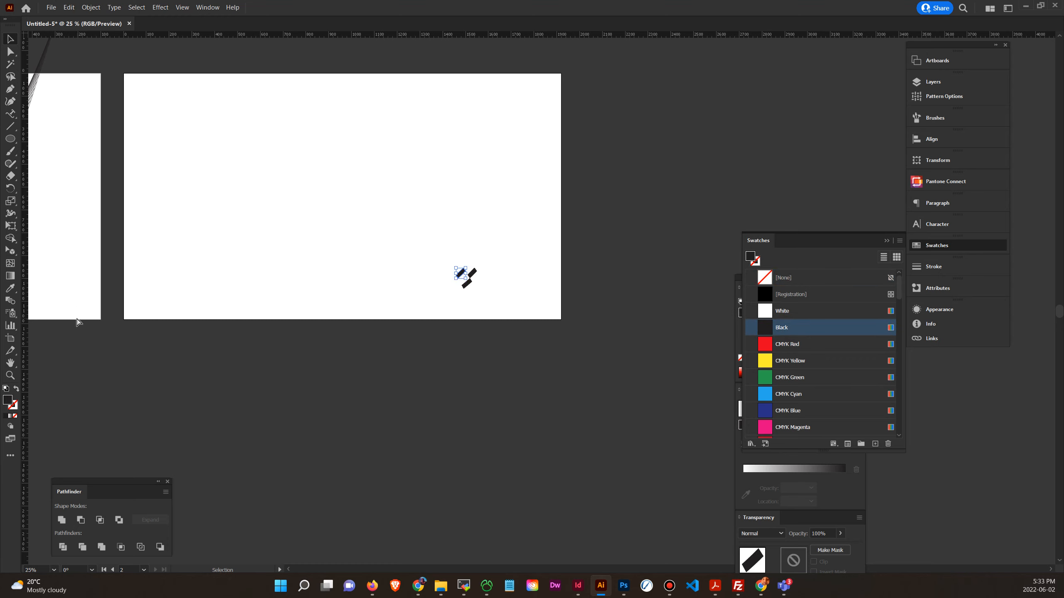
Switch to Outline view at 100% zoom to examine the unfilled mesh cells around the filled ones.
key("ctrl+y")
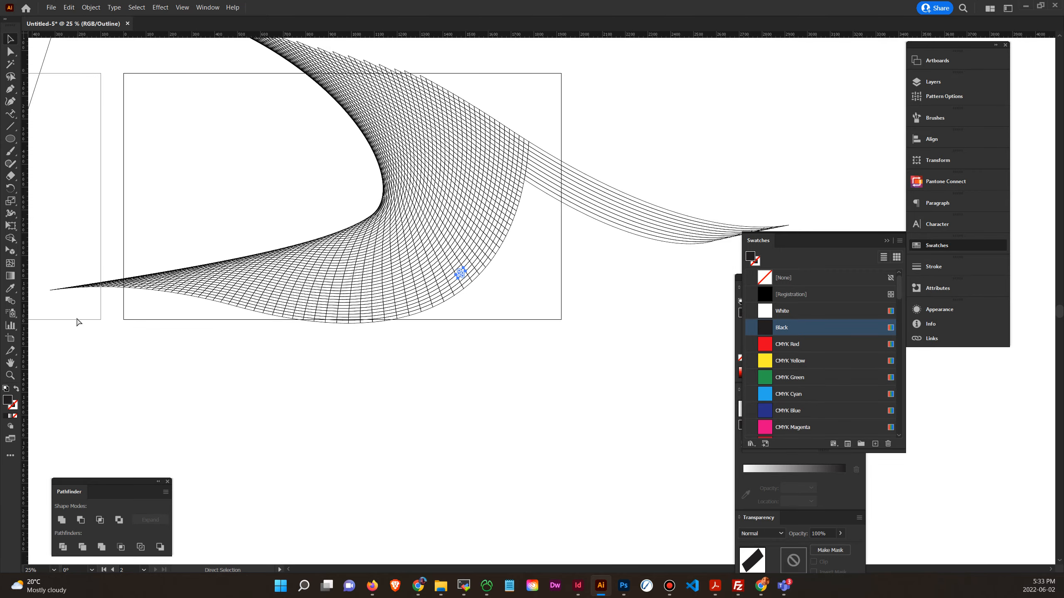
key("ctrl+1")
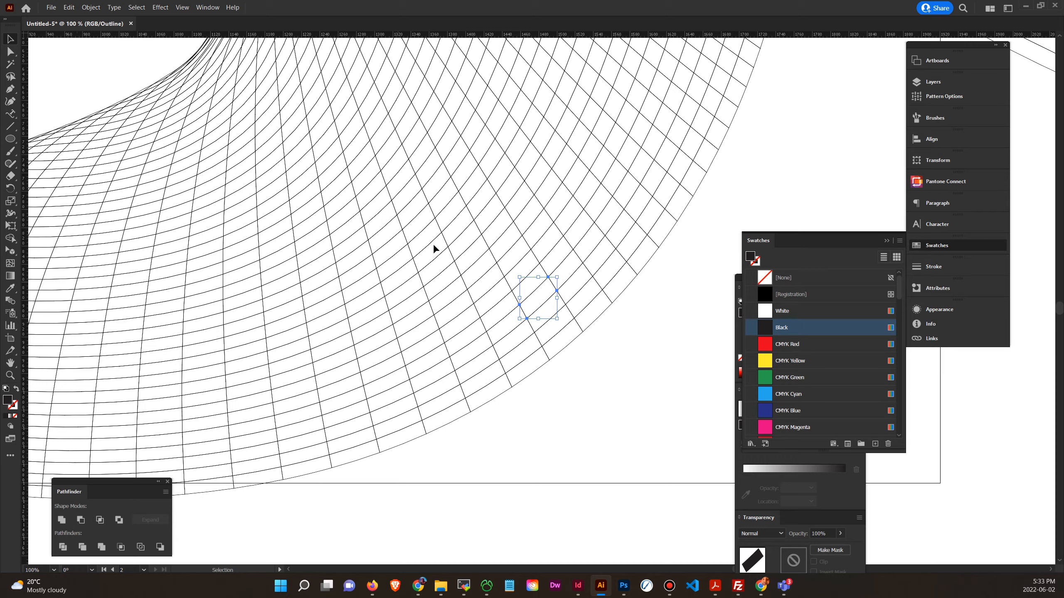
Zoom out to 25% and return to Preview mode to view the three filled cells on the second artboard.
left_click(339, 114)
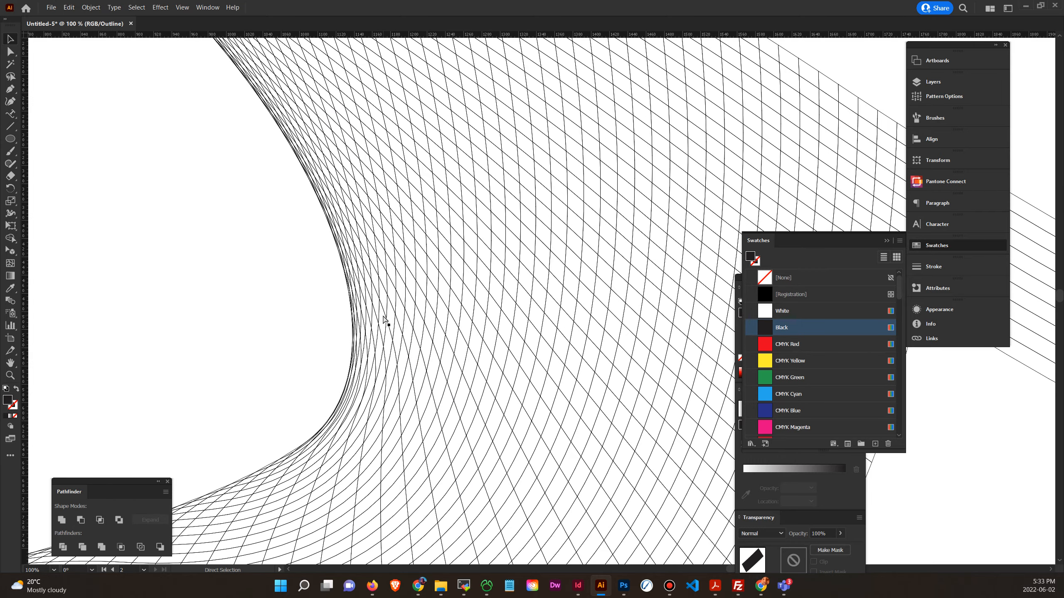
key("ctrl+minus")
key("ctrl+minus")
key("ctrl+minus")
key("ctrl+minus")
key("ctrl+minus")
key("ctrl+minus")
key("ctrl+minus")
key("ctrl+plus")
key("ctrl+plus")
key("ctrl+plus")
key("ctrl+y")
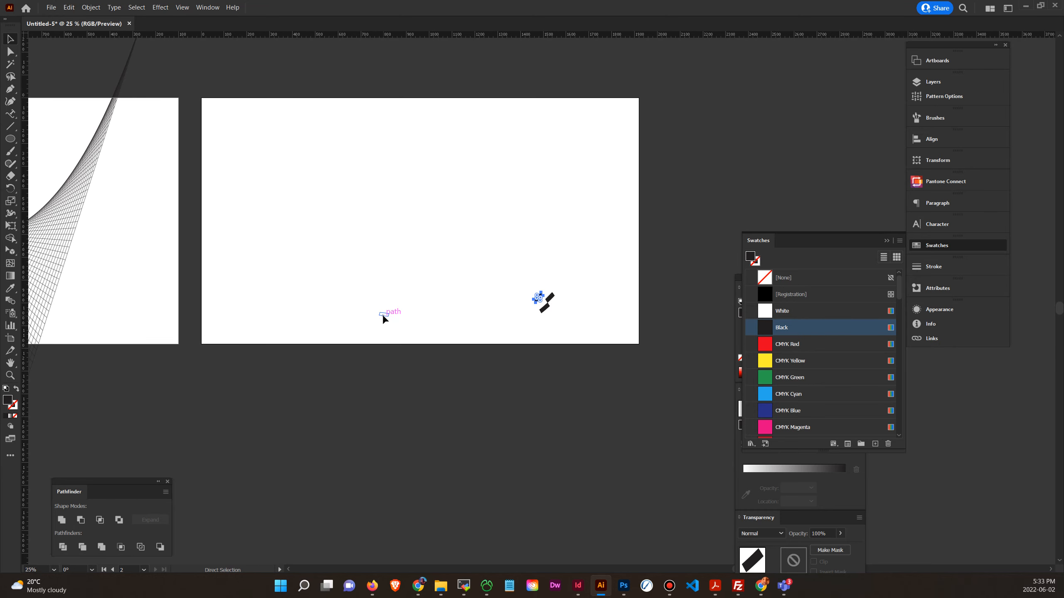
Move the V-shaped blend on the first artboard up and to the left, and enlarge it from its lower corner.
key("v")
left_click_drag(135, 162, 414, 160)
left_click(309, 225)
left_click_drag(301, 227, 260, 202)
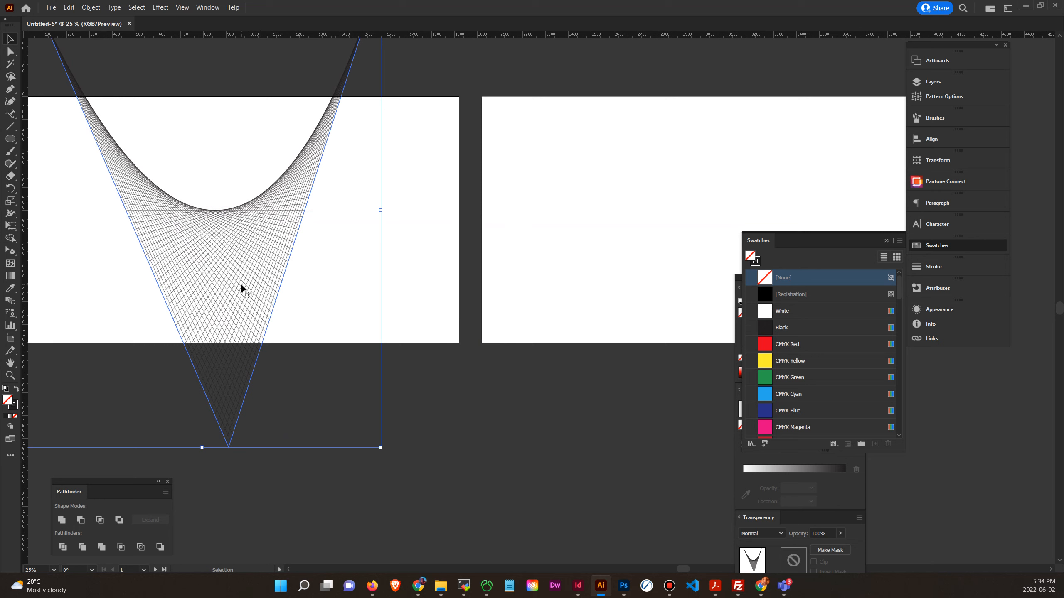
left_click_drag(380, 448, 645, 587)
key("space")
left_click_drag(299, 350, 381, 390)
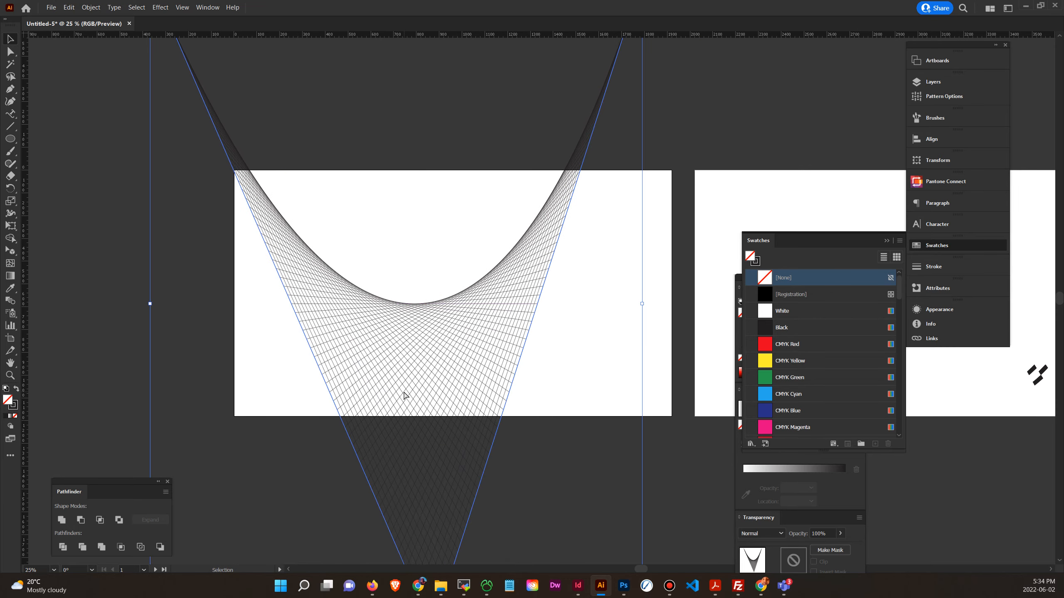
key("ctrl+equal")
key("ctrl+equal")
key("ctrl+minus")
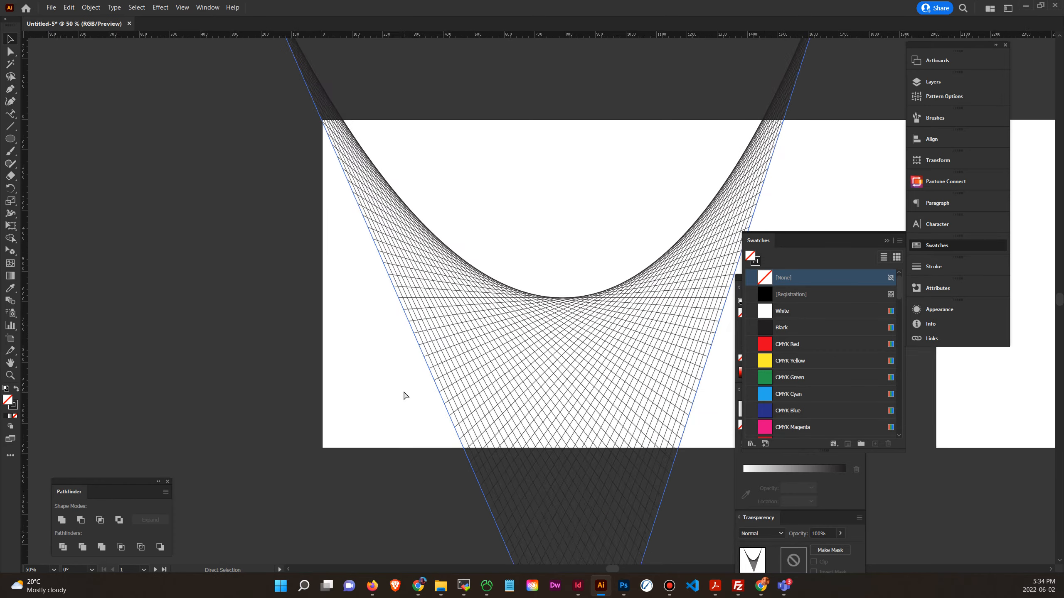
Stretch the V-shaped blend horizontally on both sides so its mesh extends well beyond the first artboard.
key("ctrl+minus")
key("ctrl+minus")
key("space")
left_click_drag(591, 292, 470, 375)
key("ctrl+minus")
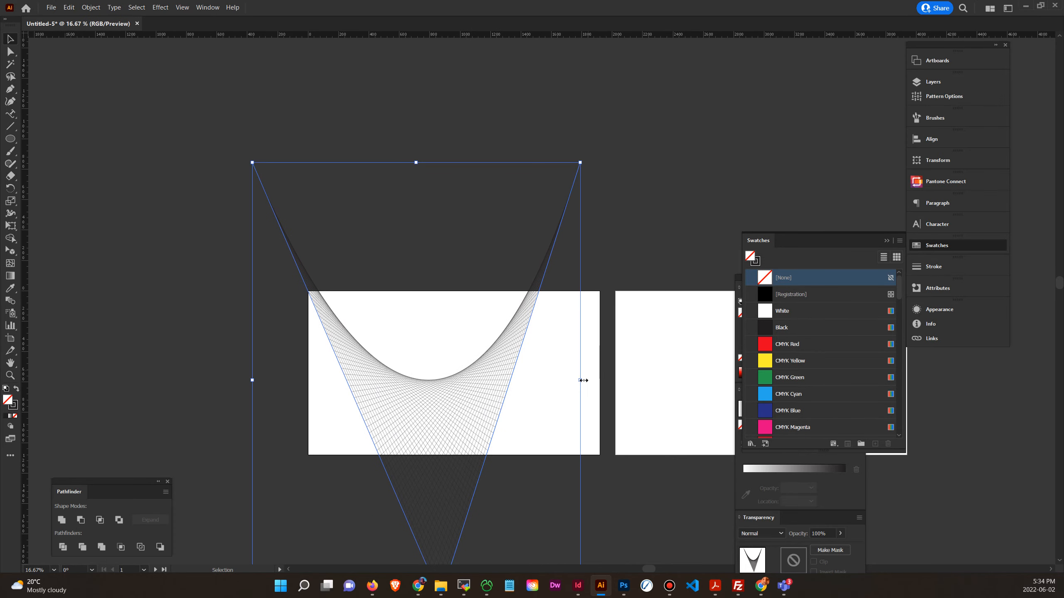
left_click_drag(580, 380, 749, 379)
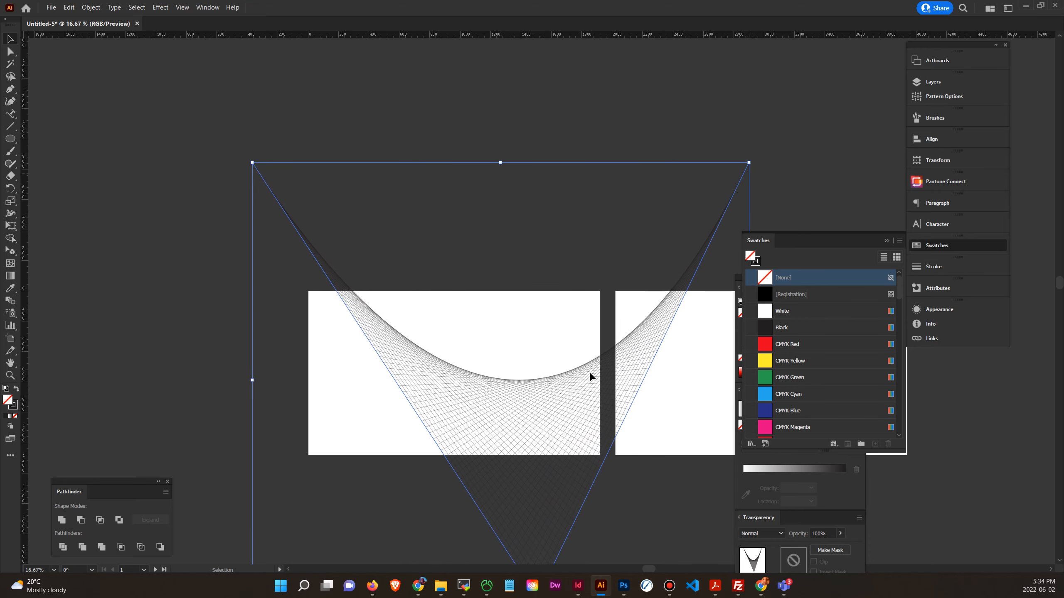
left_click_drag(253, 380, 72, 380)
key("space")
left_click_drag(366, 401, 252, 126)
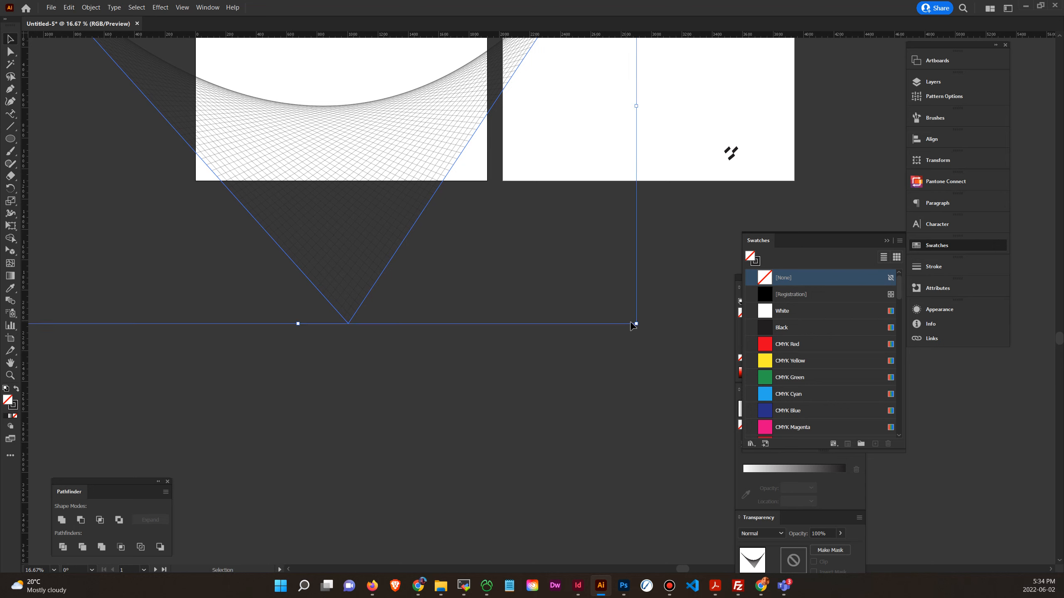
Enlarge the stretched blend slightly from its lower right corner and widen its left side further.
left_click_drag(633, 322, 654, 339)
left_click(636, 329)
left_click(441, 173)
left_click_drag(636, 325, 676, 351)
left_click_drag(267, 197, 572, 262)
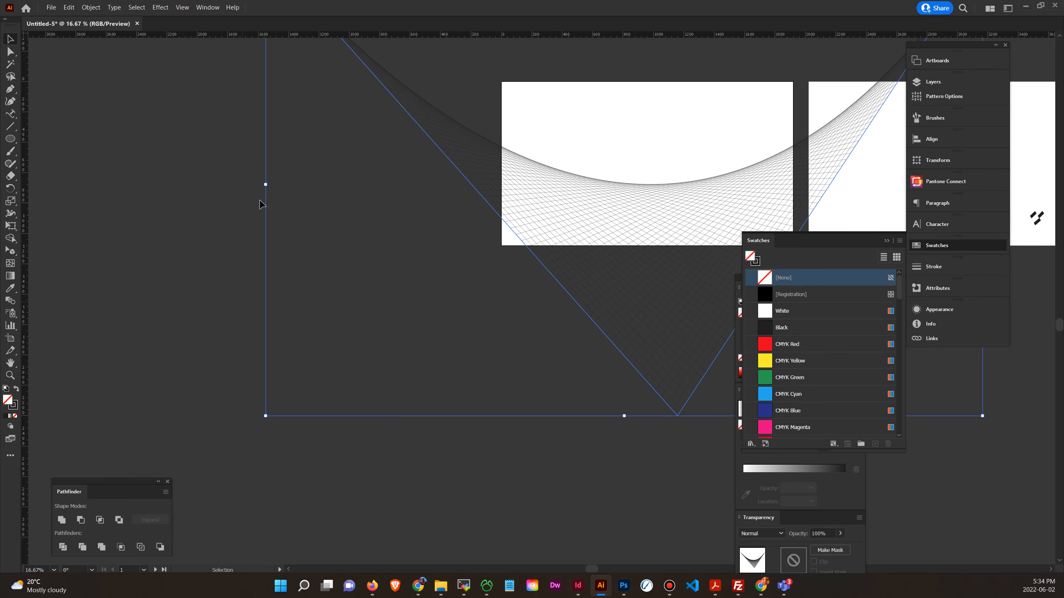
left_click_drag(266, 183, 210, 183)
left_click_drag(577, 202, 266, 200)
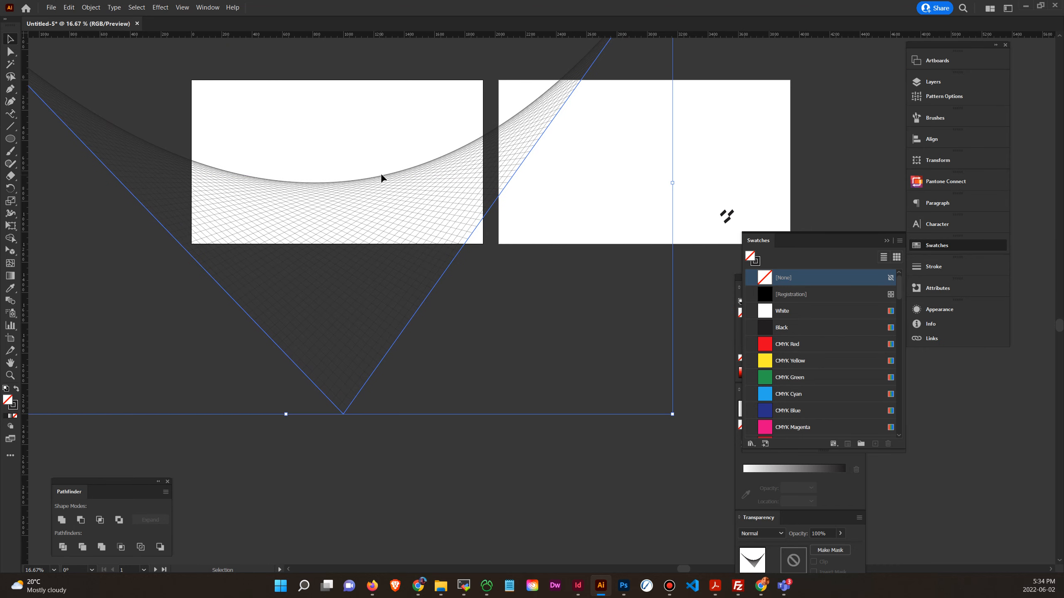
left_click_drag(404, 177, 407, 176)
Expand the stretched blend into separate paths.
left_click(125, 9)
mouse_move(91, 7)
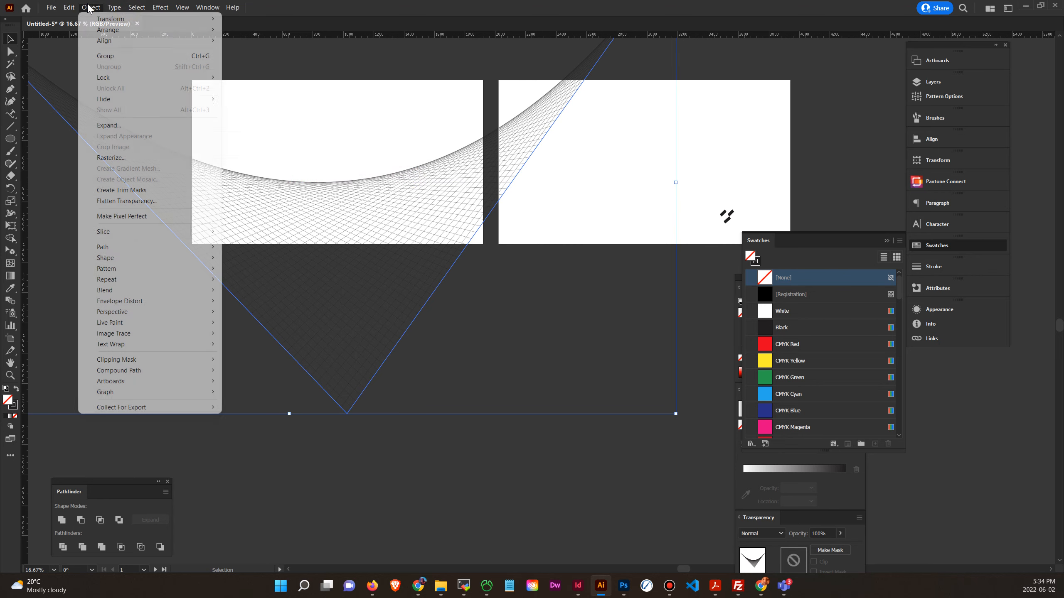
left_click(108, 125)
left_click(508, 351)
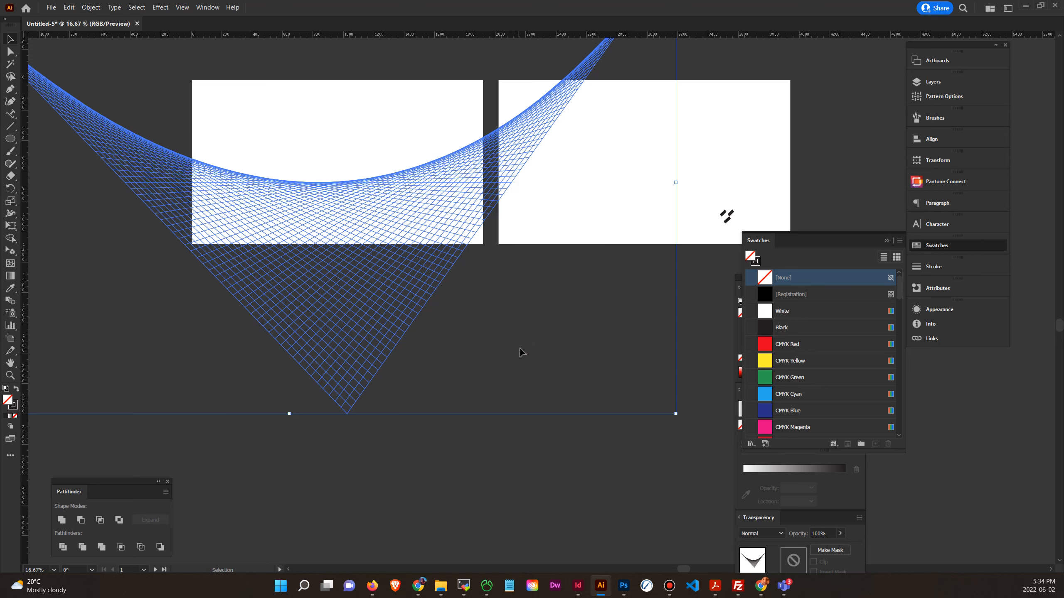
Convert the expanded blend paths into guides.
left_click(182, 7)
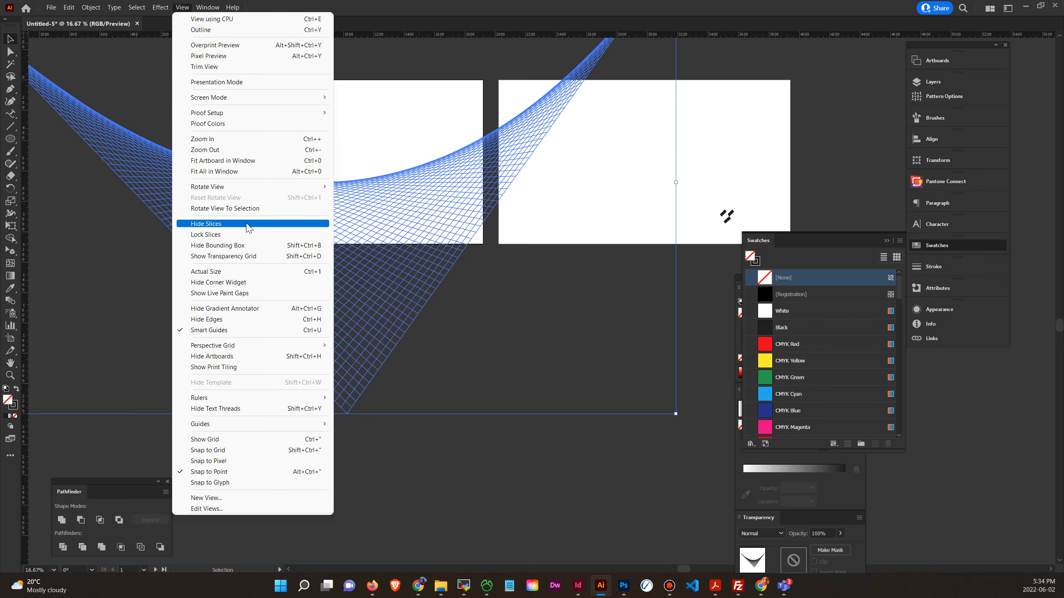
mouse_move(318, 425)
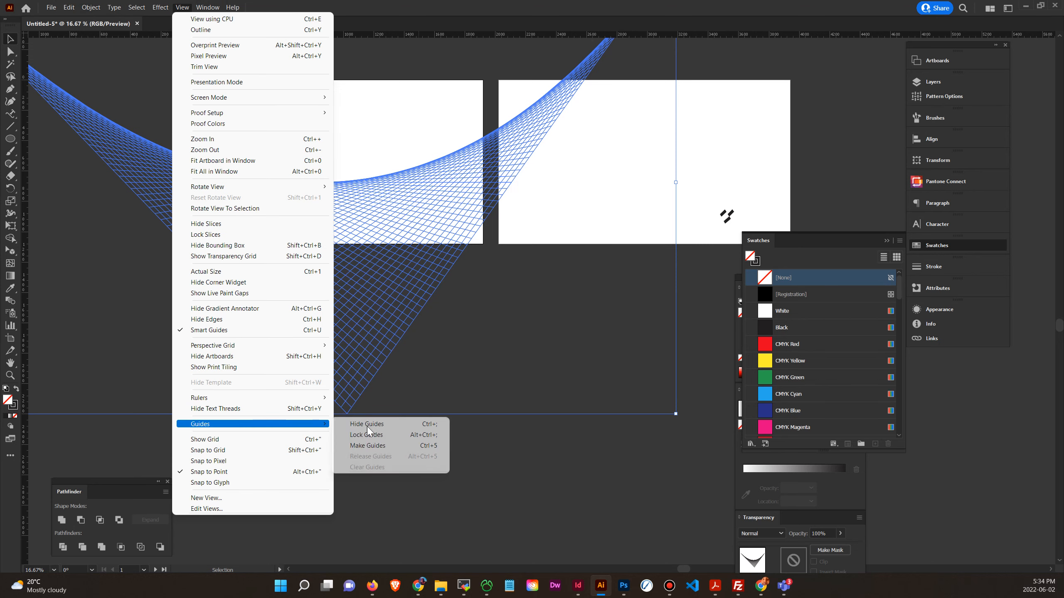
left_click(386, 446)
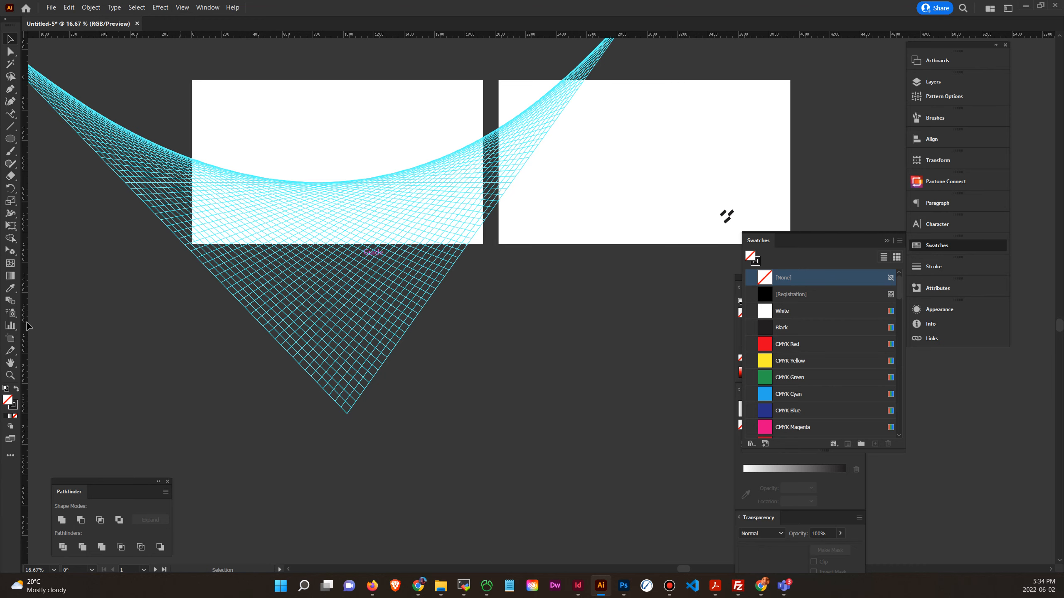
Select all guides and artwork across both artboards and delete them.
left_click(10, 375)
left_click_drag(173, 143, 268, 212)
left_click_drag(360, 223, 390, 238)
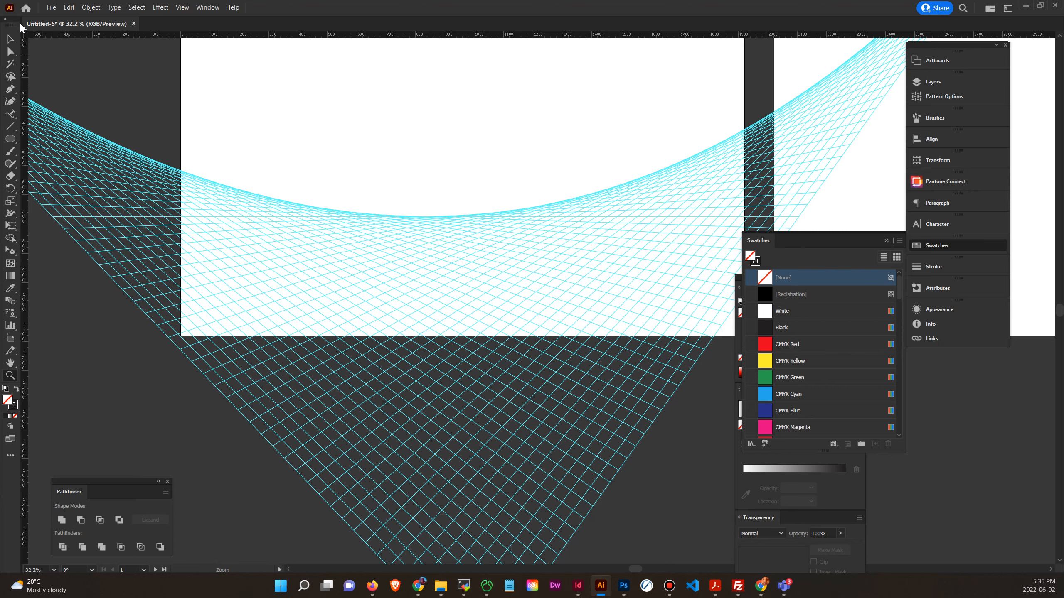
left_click(10, 39)
key("ctrl+minus")
key("ctrl+minus")
key("ctrl+minus")
left_click_drag(128, 72, 724, 480)
left_click_drag(687, 419, 574, 418)
left_click_drag(55, 72, 748, 505)
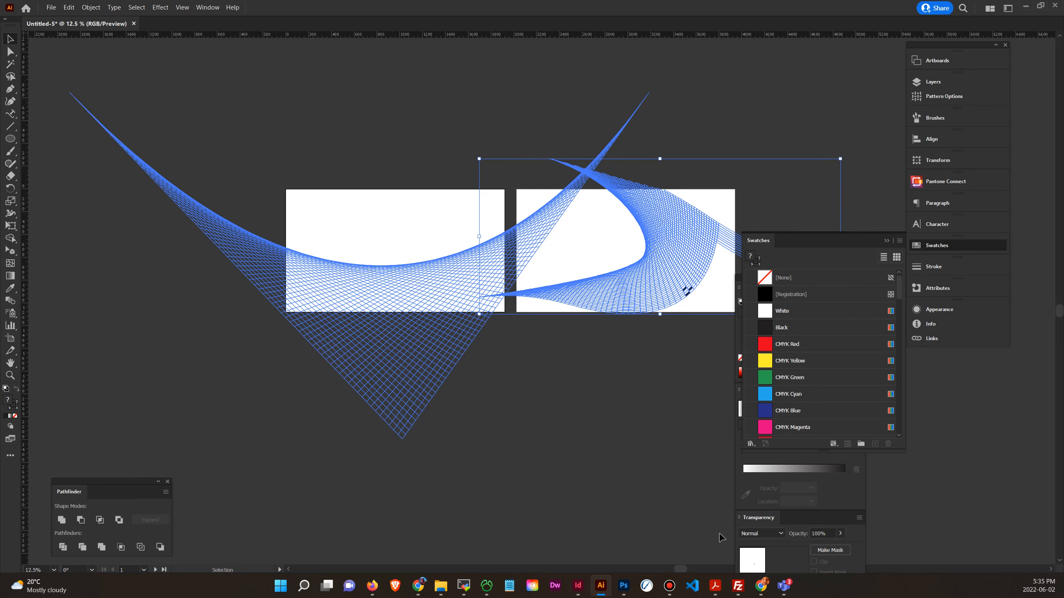
key("Delete")
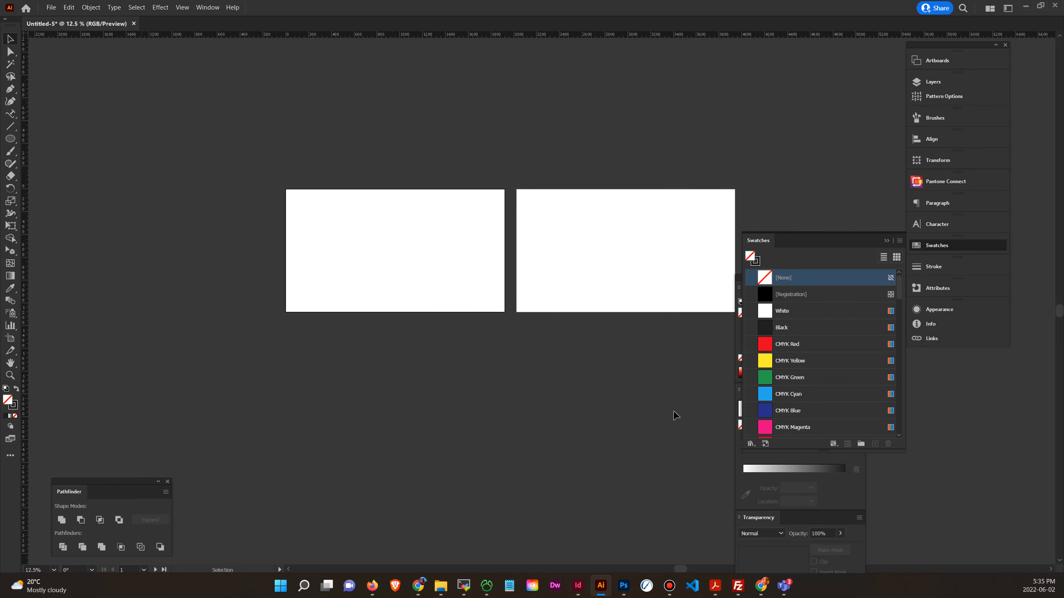